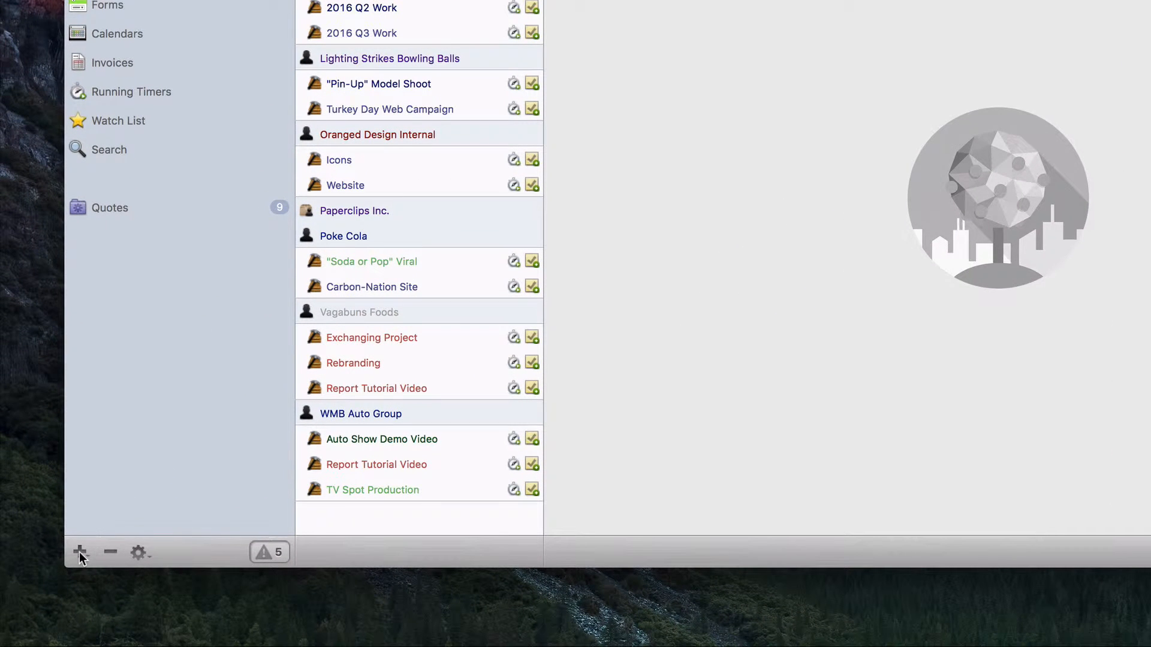
Create a new project named "Sample Project" attached to the client Golf Across America.
left_click(80, 552)
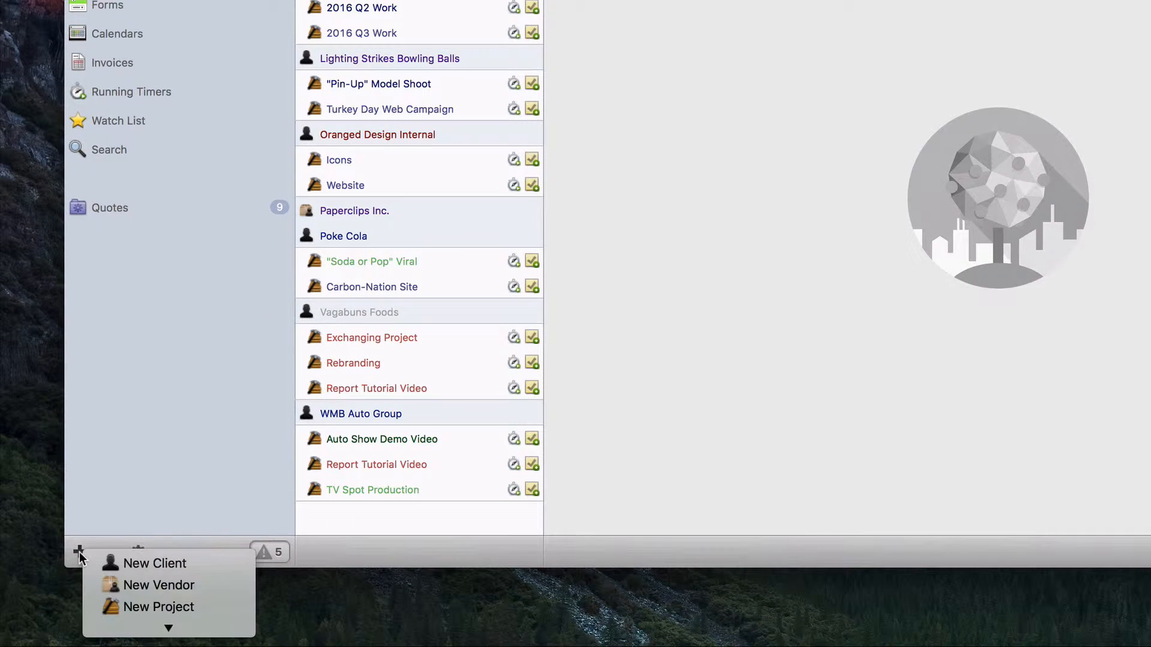
left_click(196, 446)
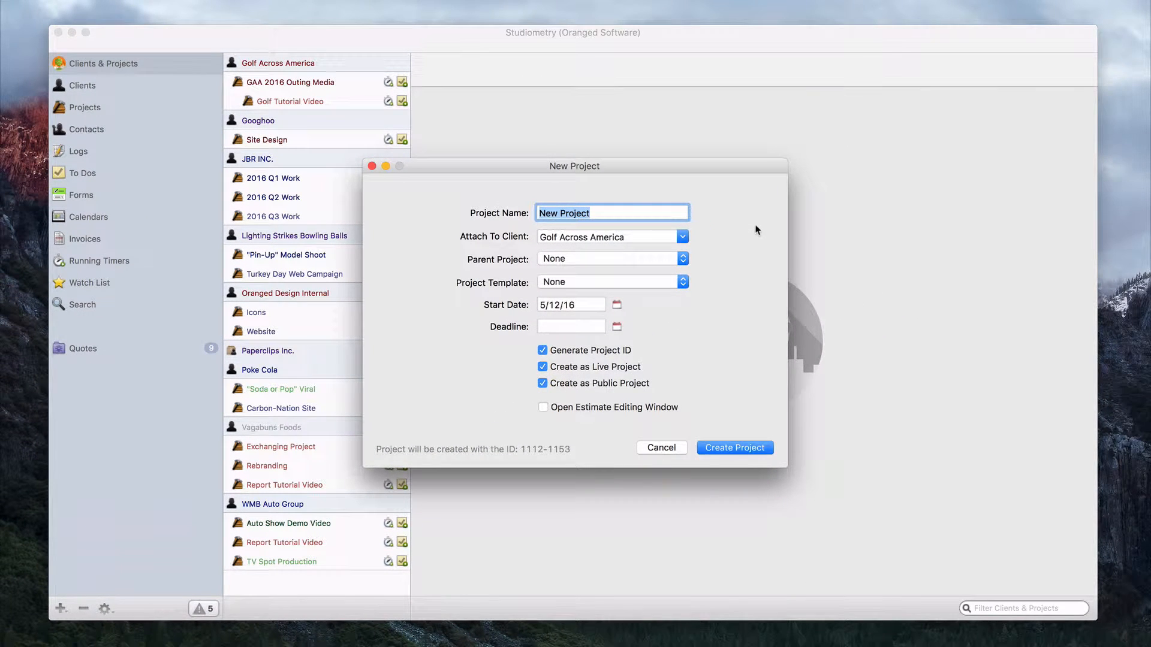
type("Sample Project")
left_click(748, 449)
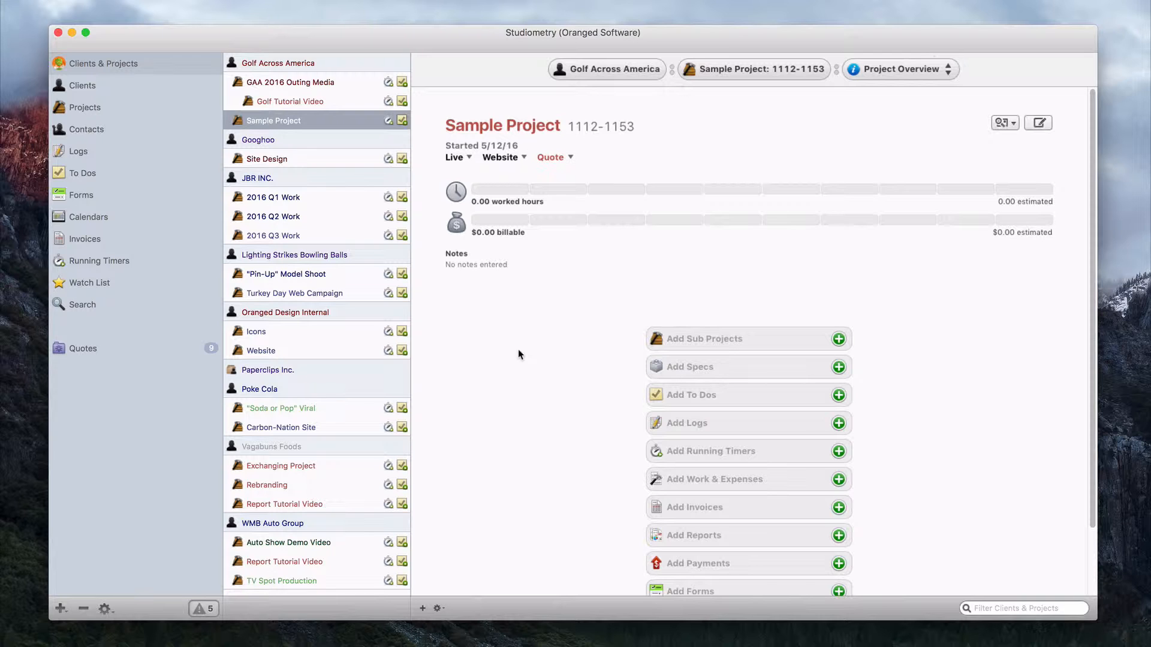
Start a running timer for Sample Project and view the timer's details without changing them.
left_click(390, 122)
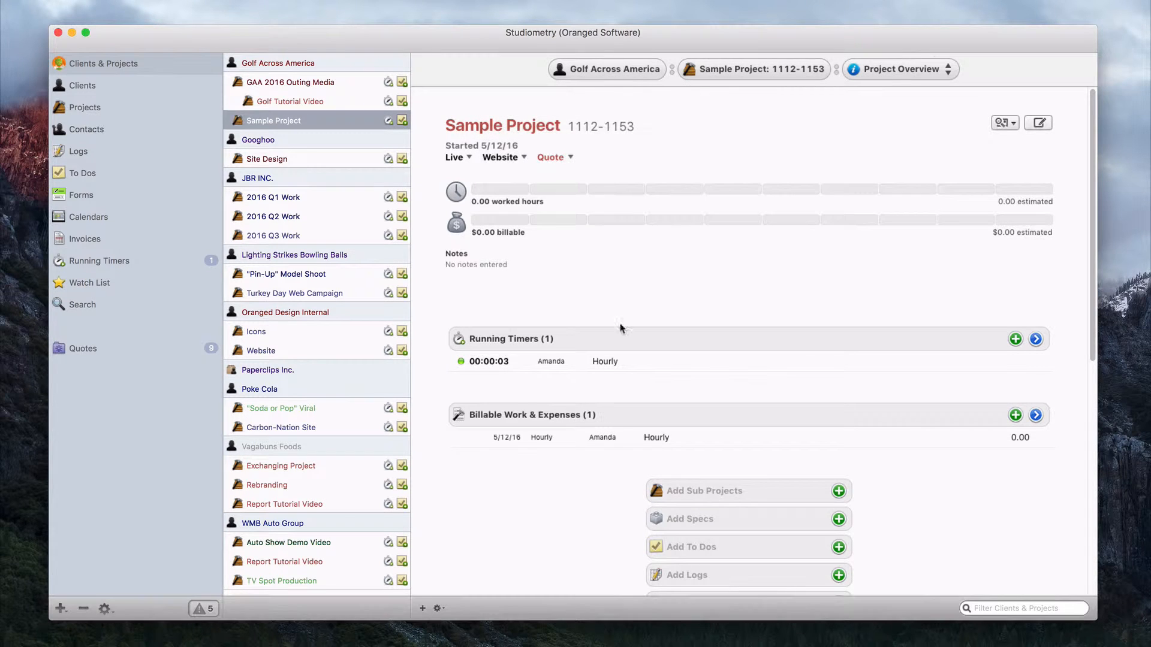
left_click(685, 360)
left_click(678, 363)
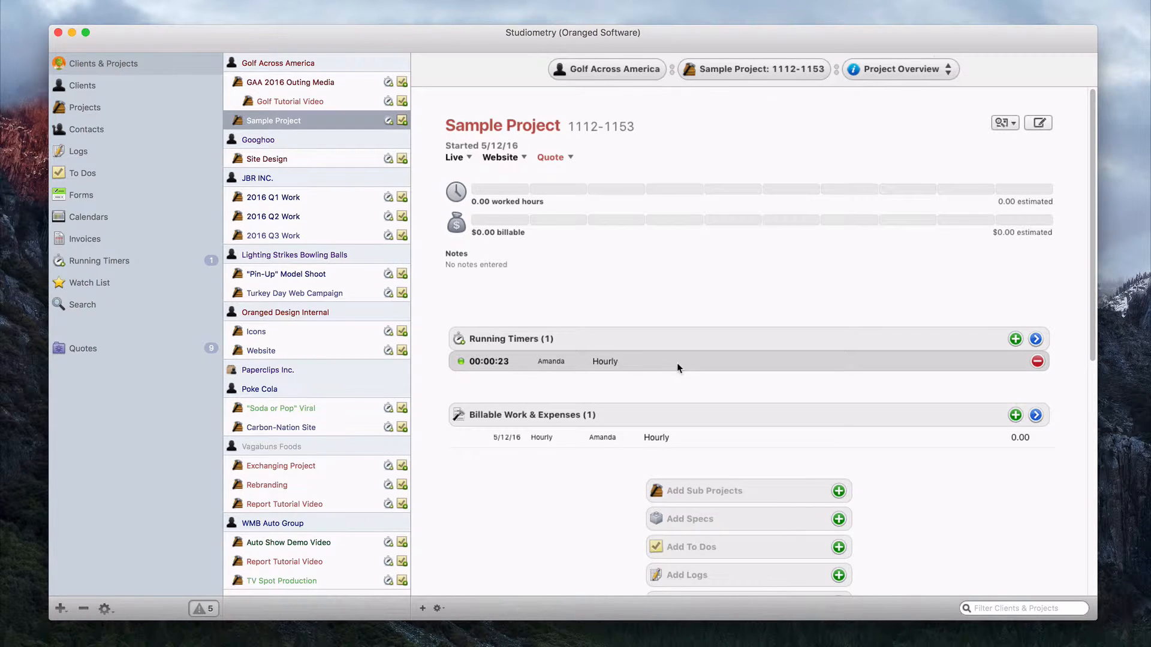
double_click(677, 362)
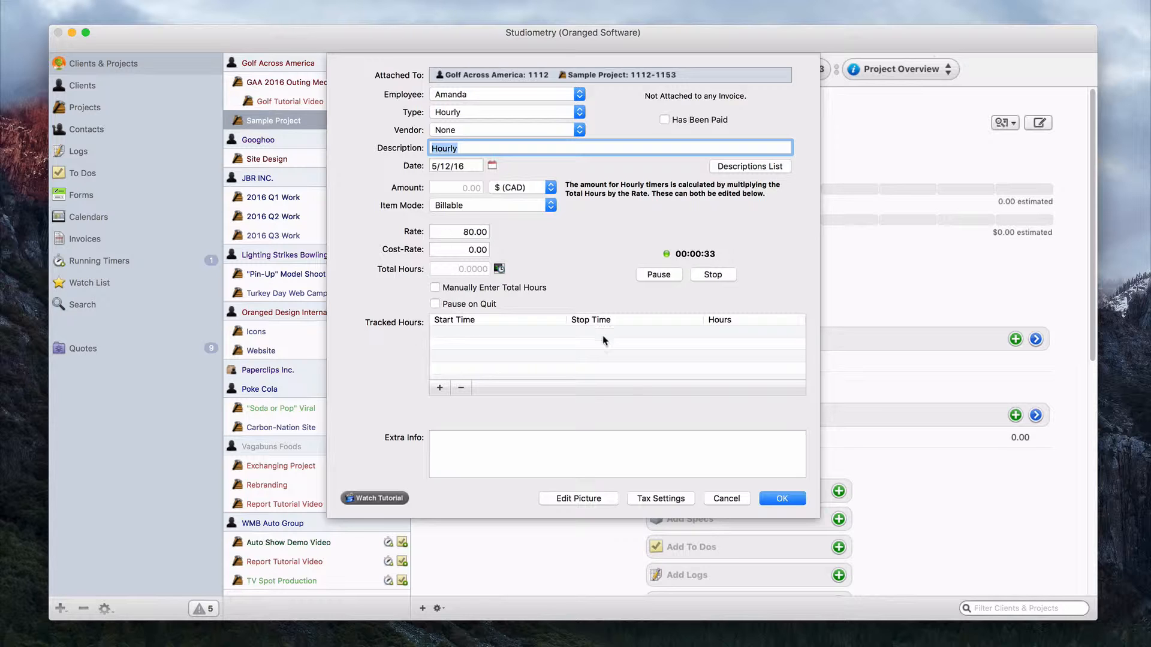
left_click(727, 499)
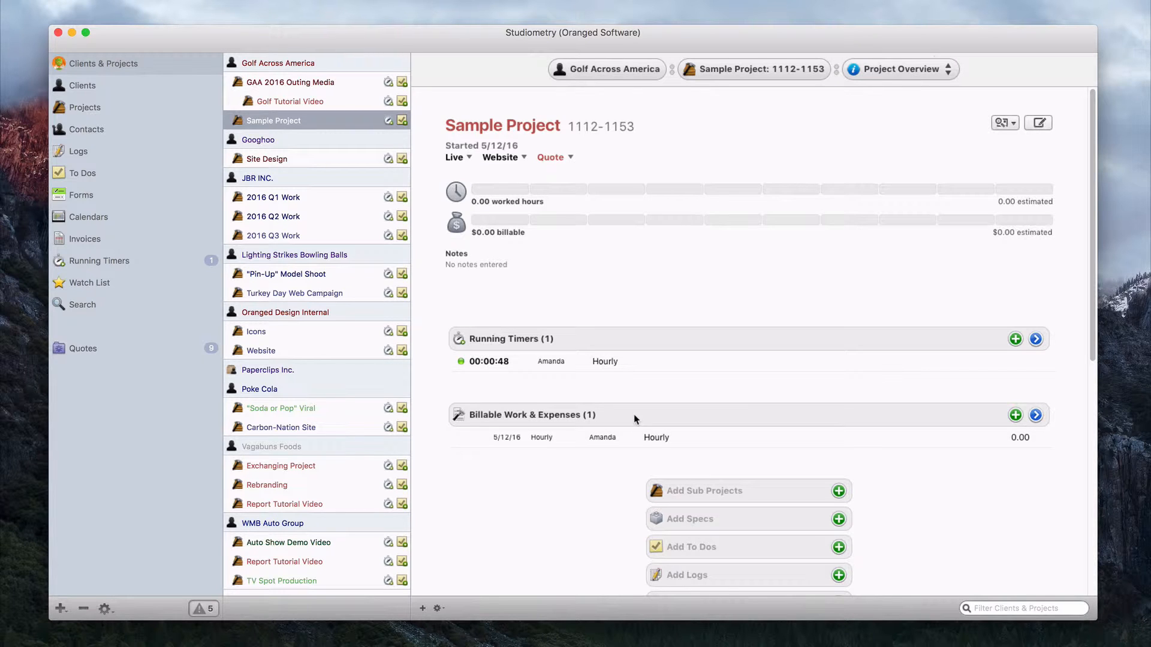
Show the Work & Expenses list of Sample Project and select its hourly entry.
left_click(912, 70)
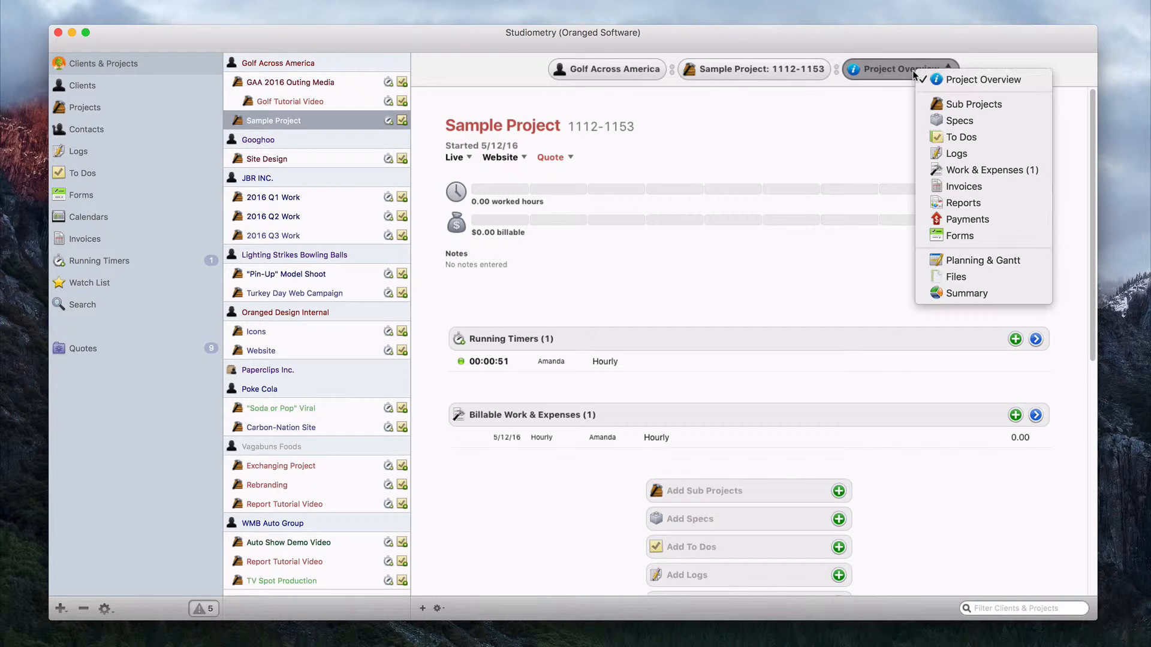
left_click(999, 170)
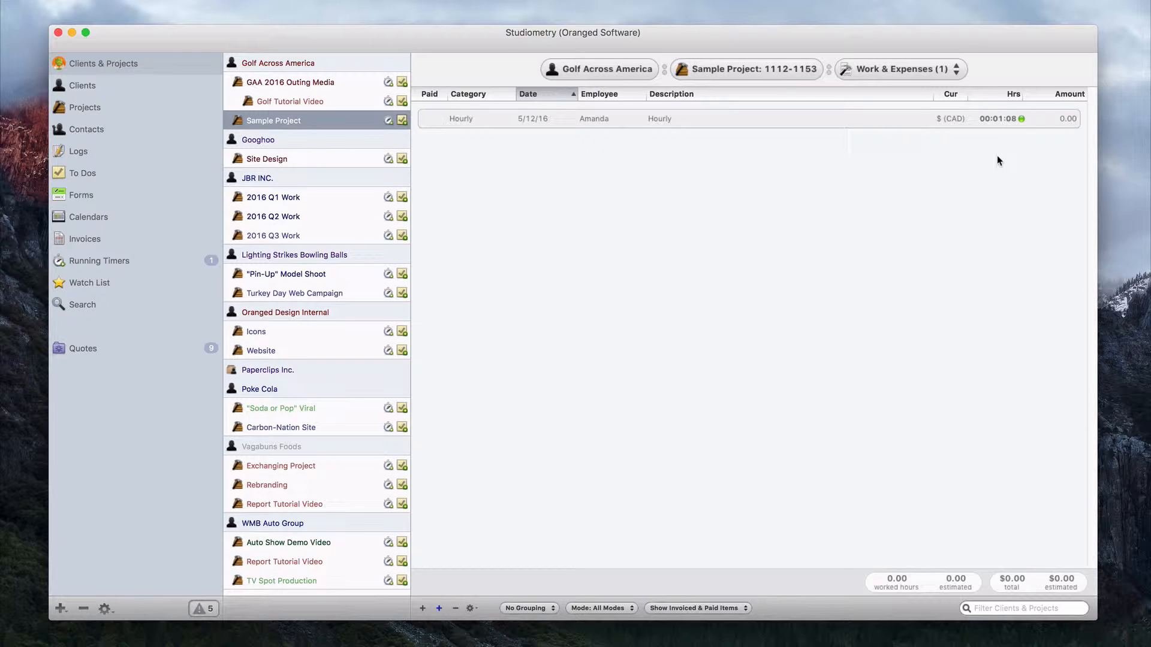
left_click(998, 124)
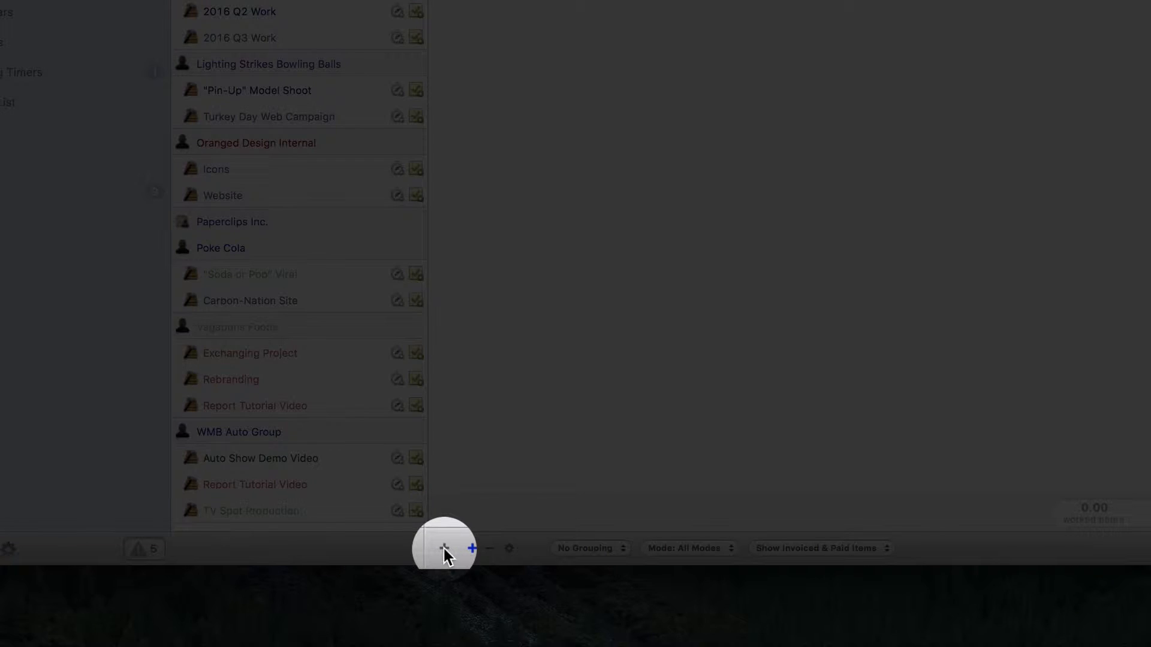
Start a new work and expense item for Sample Project and look over the available item types, hourly rates and Time Sheet commands.
left_click(444, 548)
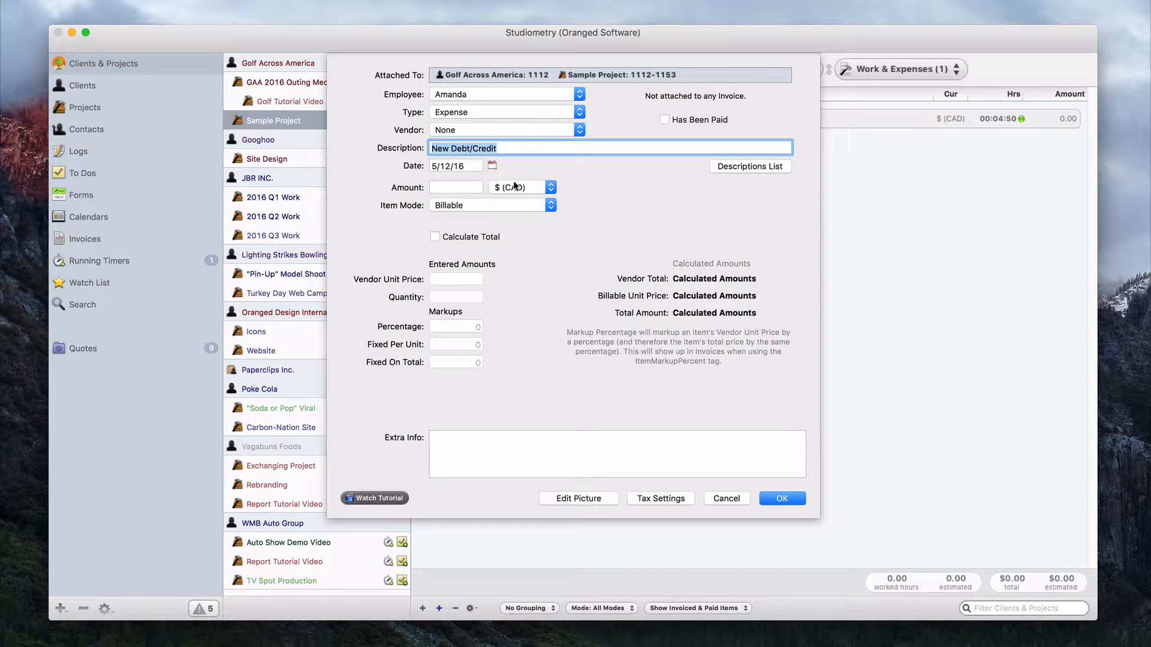
left_click(513, 111)
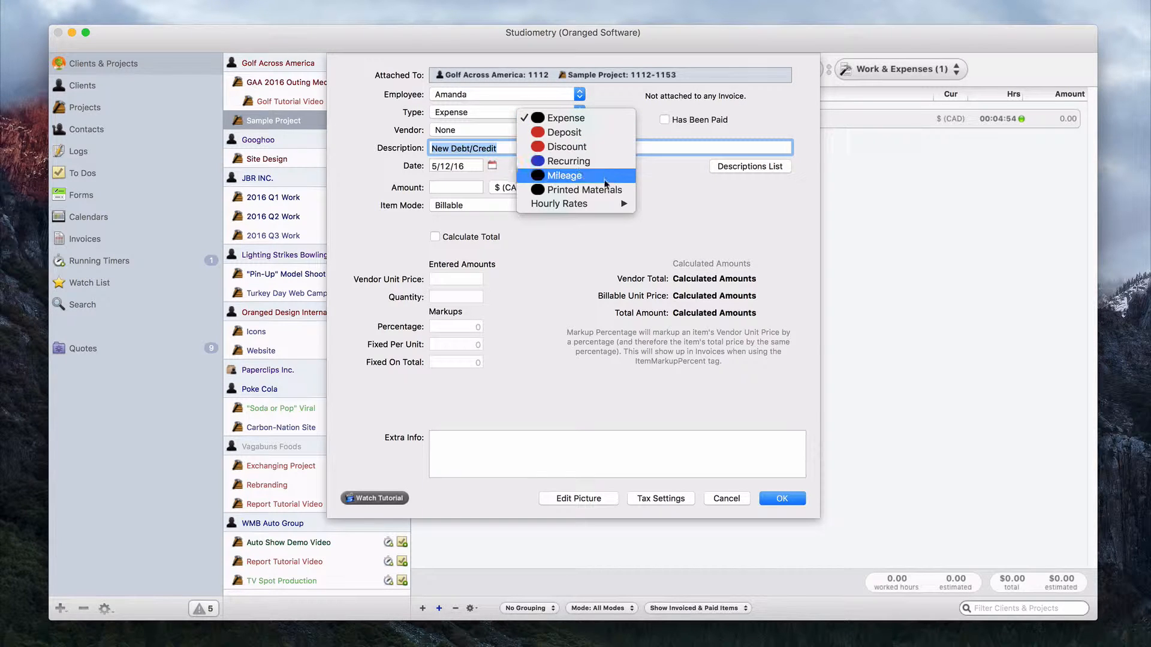
mouse_move(605, 201)
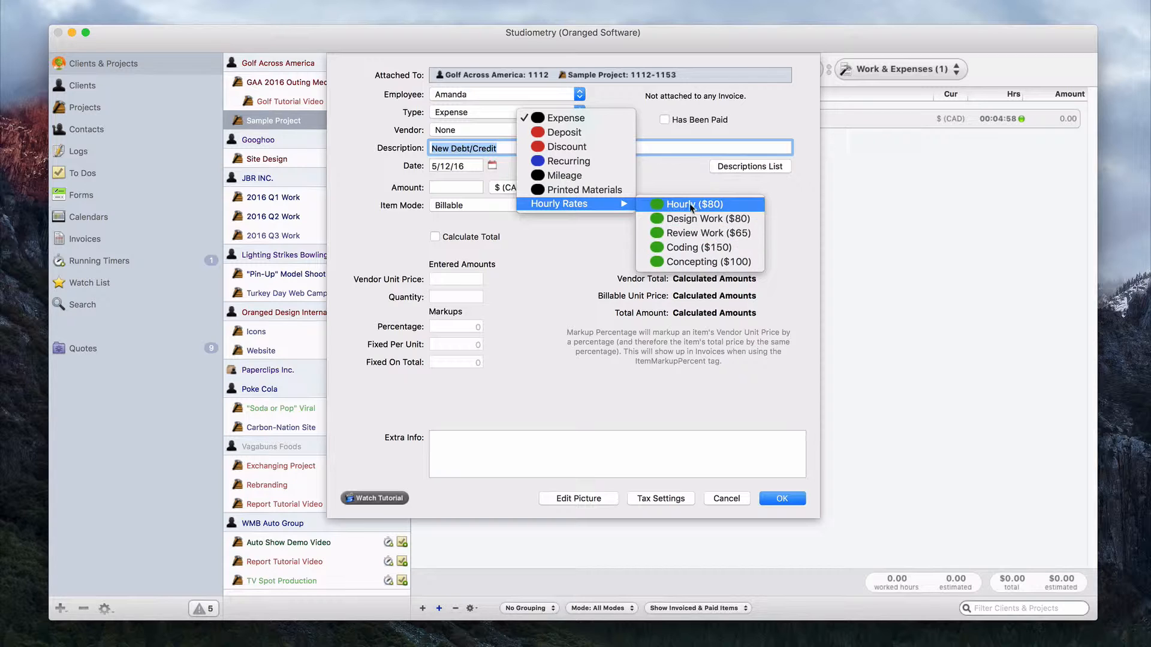
left_click(595, 99)
left_click(361, 9)
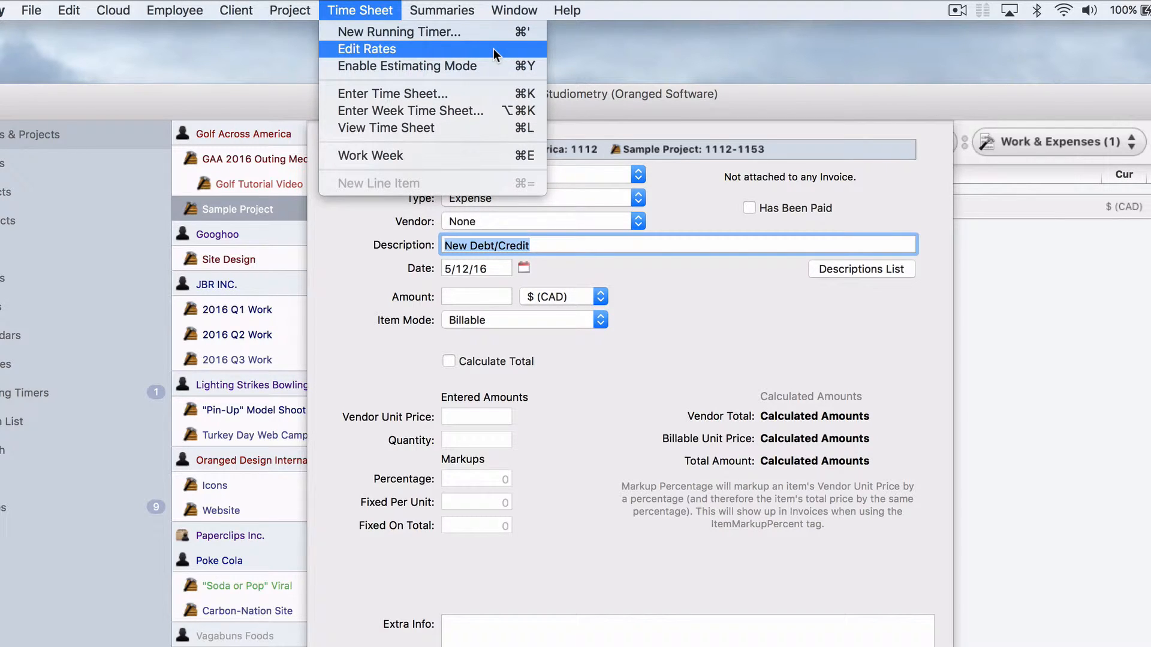
left_click(740, 251)
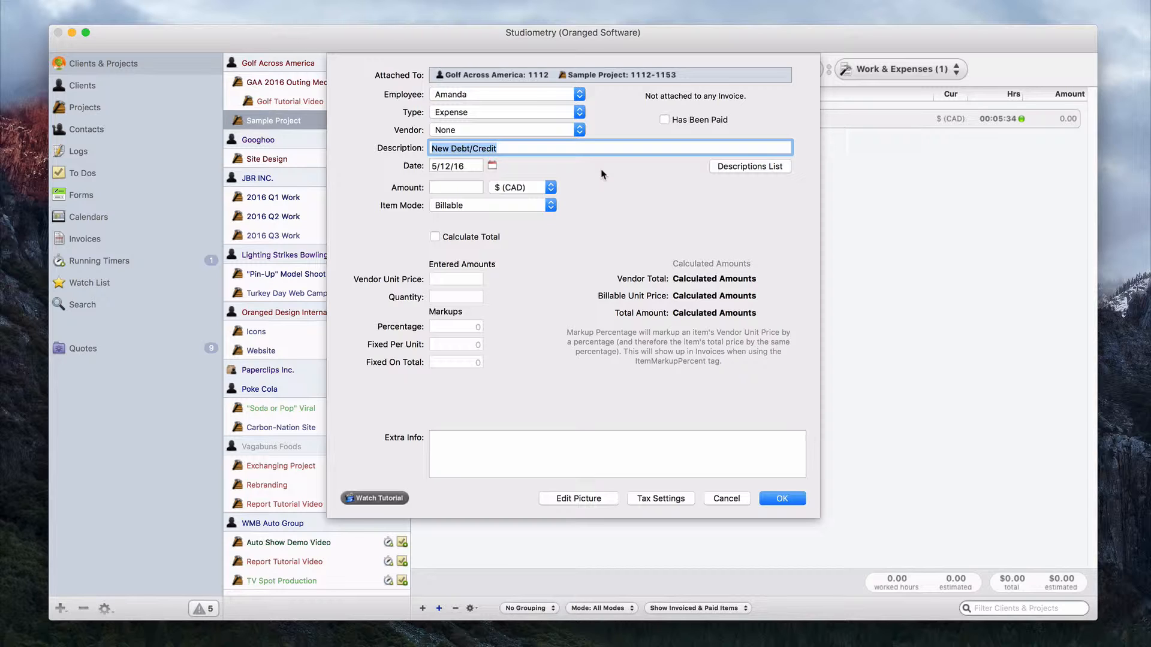
Describe the new expense as "Setup Fee", set its amount to 150 and save it.
type("Setup Fee")
key("Tab")
key("Tab")
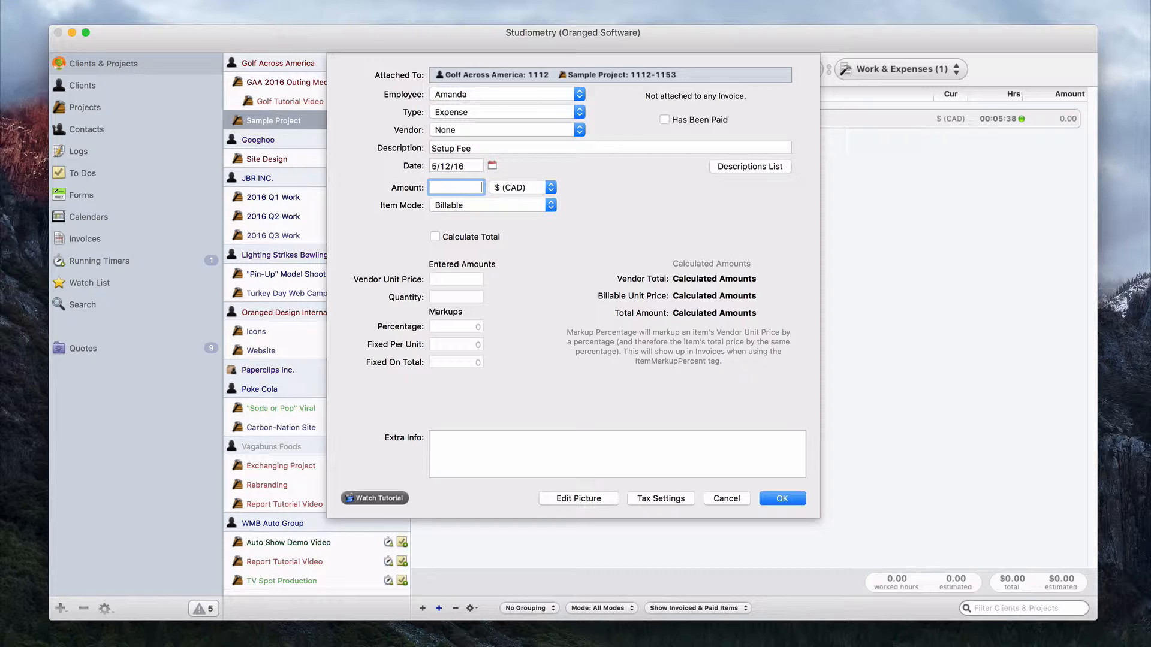
type("150")
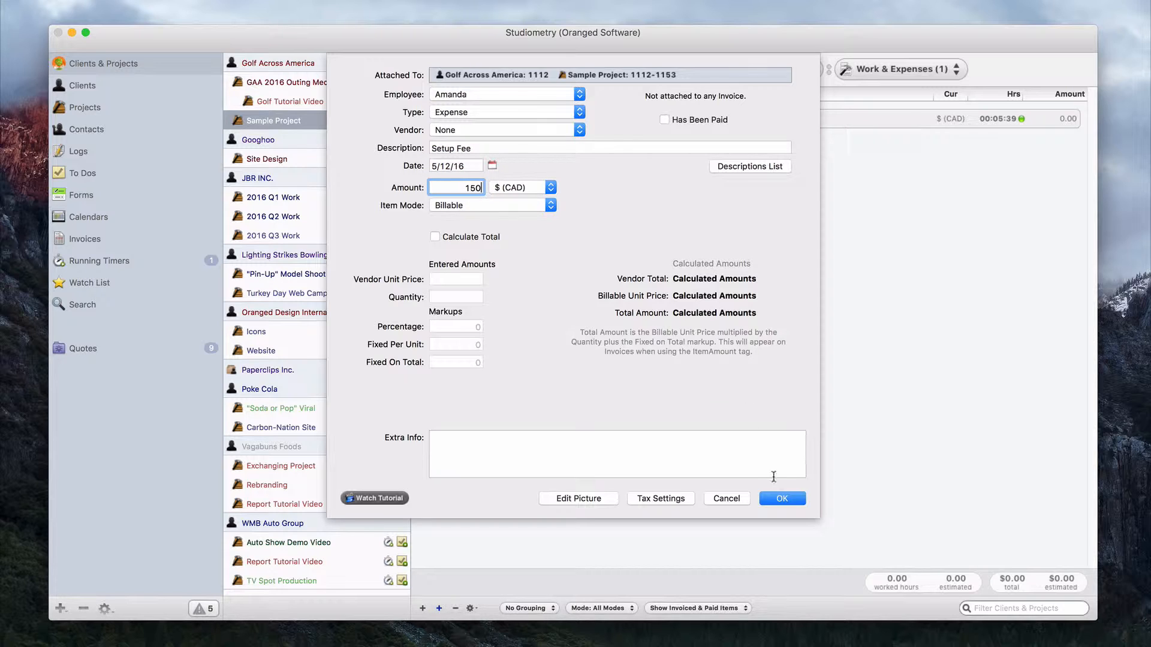
left_click(786, 501)
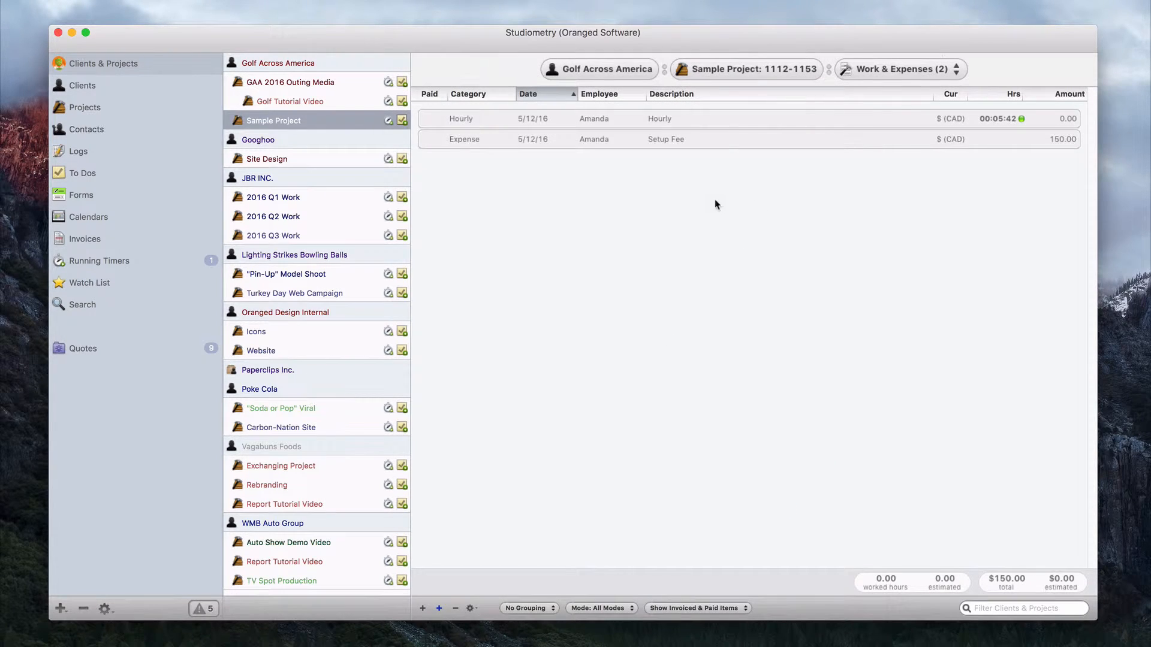
left_click(858, 143)
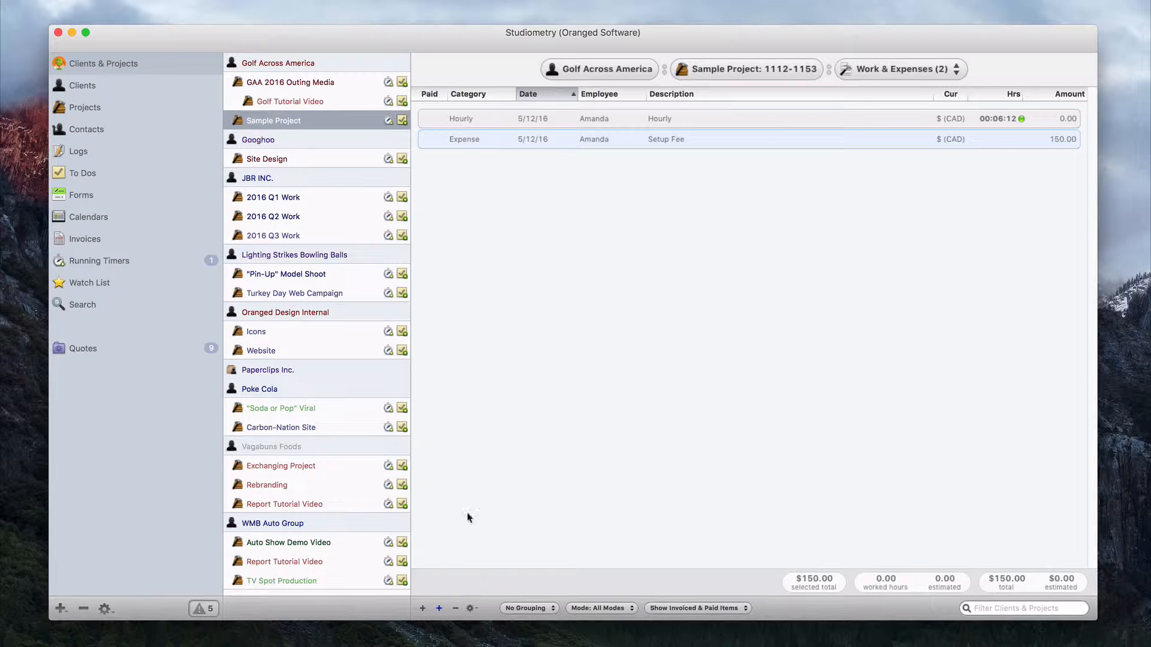
Add an expense described as "Mileage" with a calculated total, using a vendor unit price of 0.30 and a quantity of 200.
left_click(424, 608)
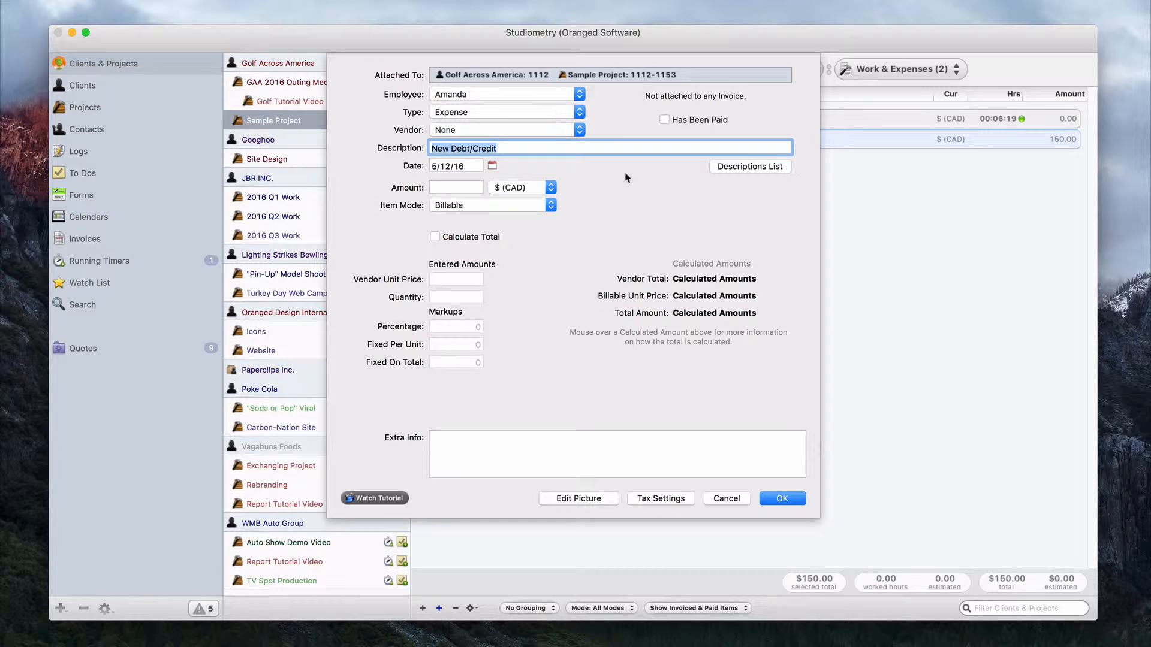
type("Mileage")
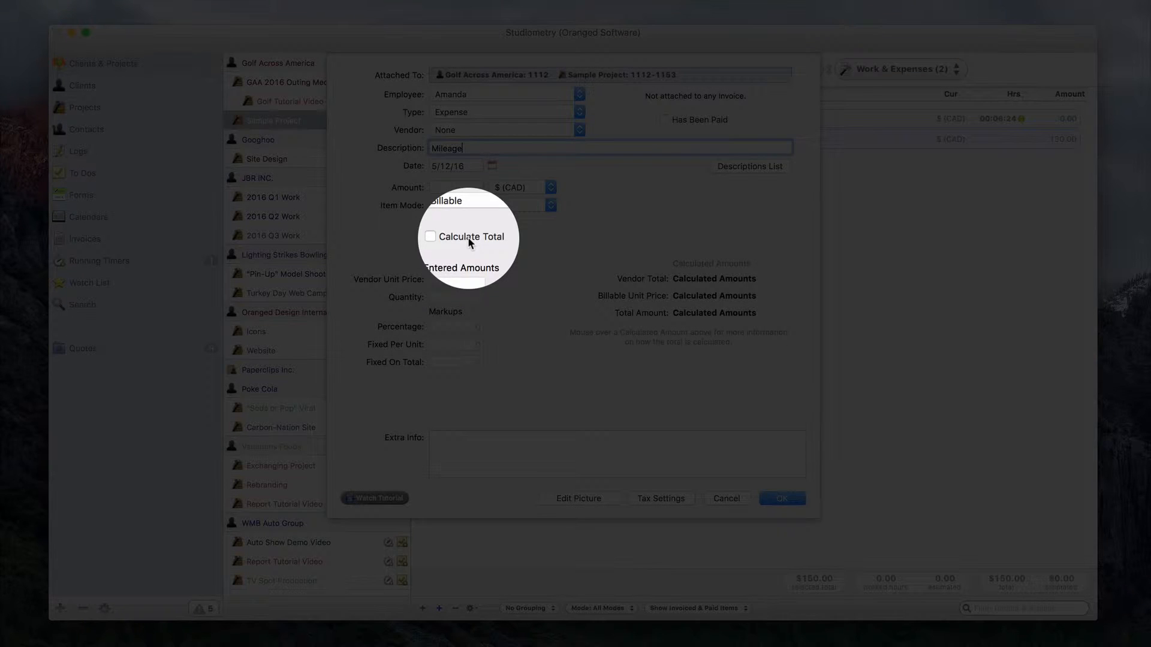
left_click(470, 239)
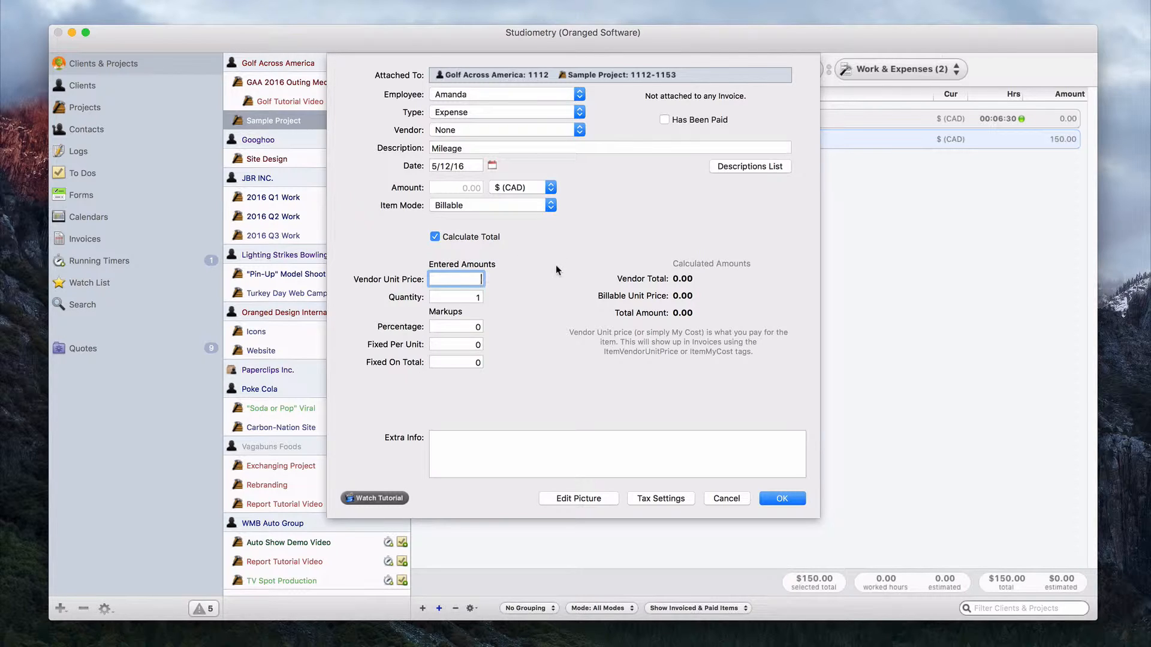
type("0.30")
key("Tab")
type("200")
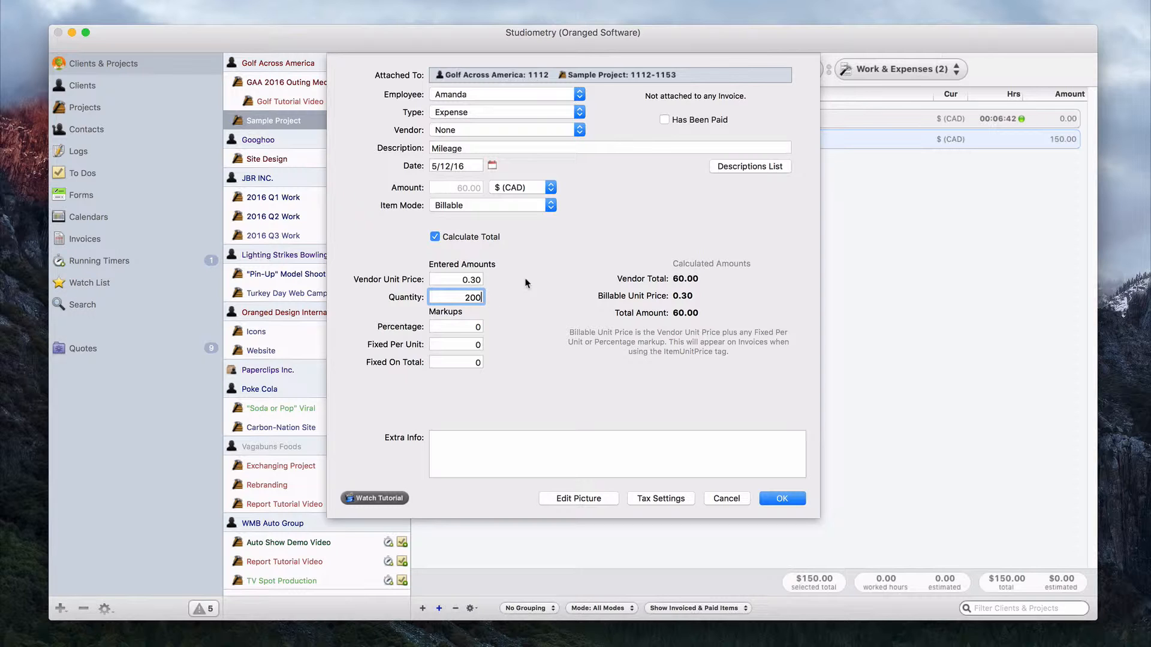
left_click(781, 499)
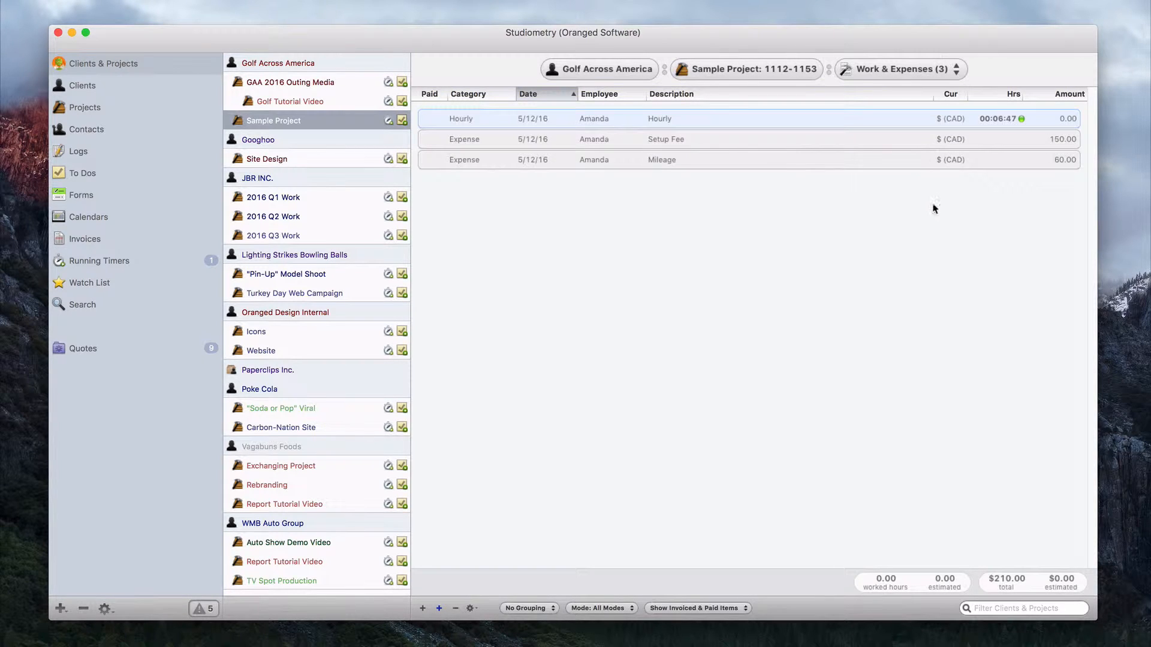
left_click(966, 155)
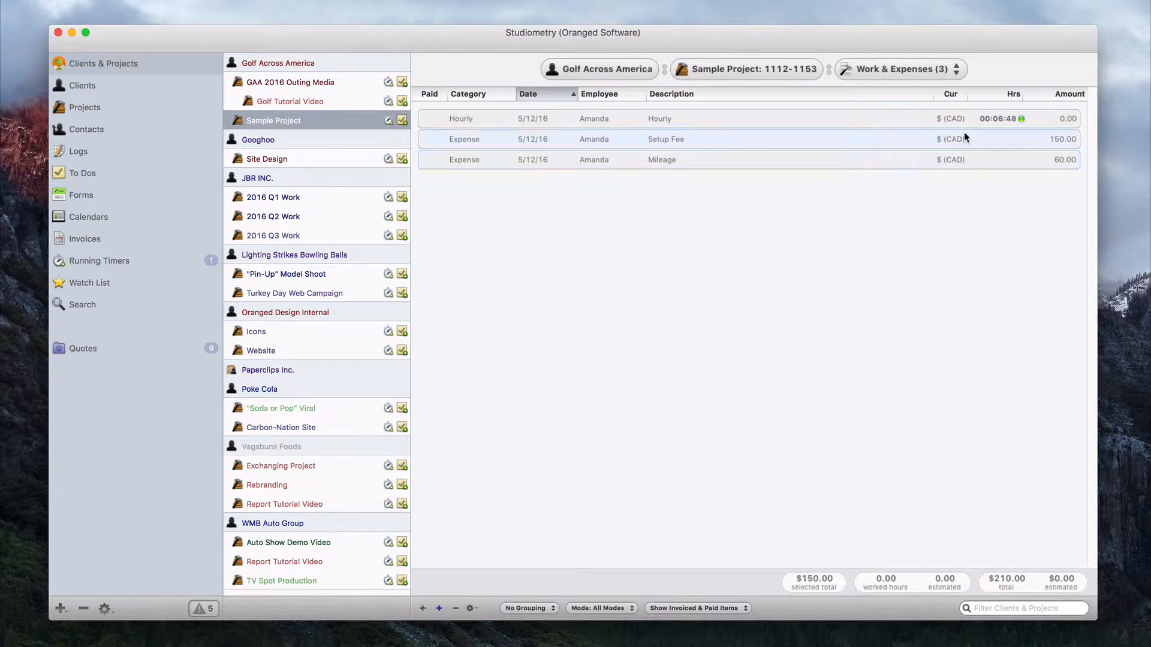
left_click(946, 190)
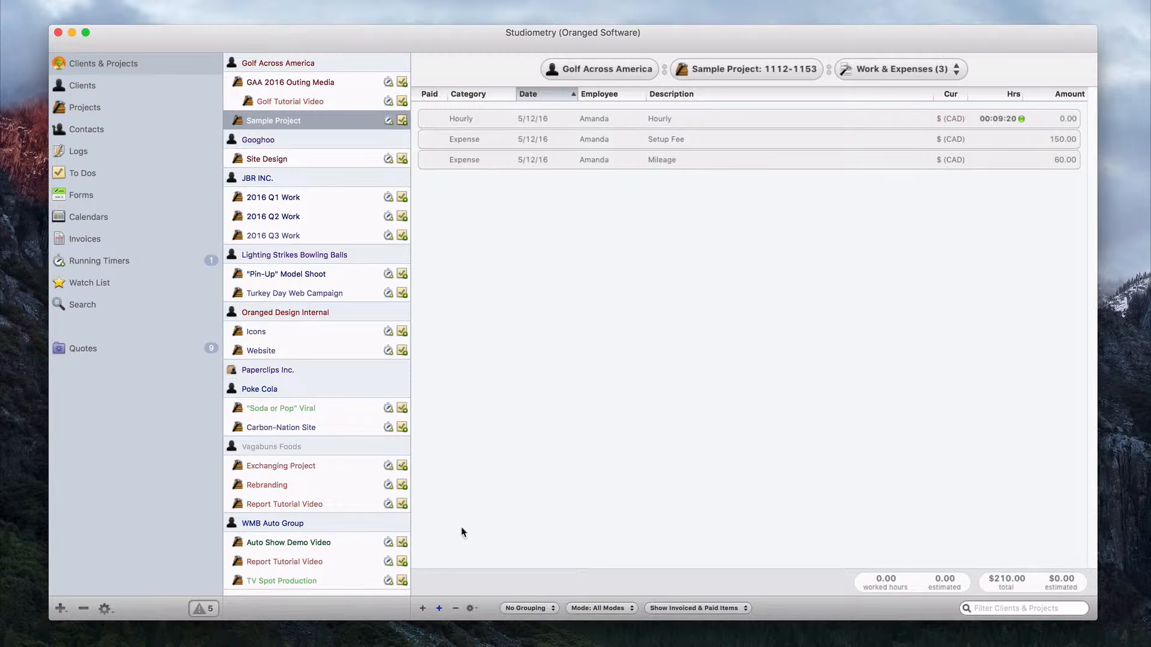
Try a new Hourly work item with manually entered total hours, and discard it.
left_click(423, 608)
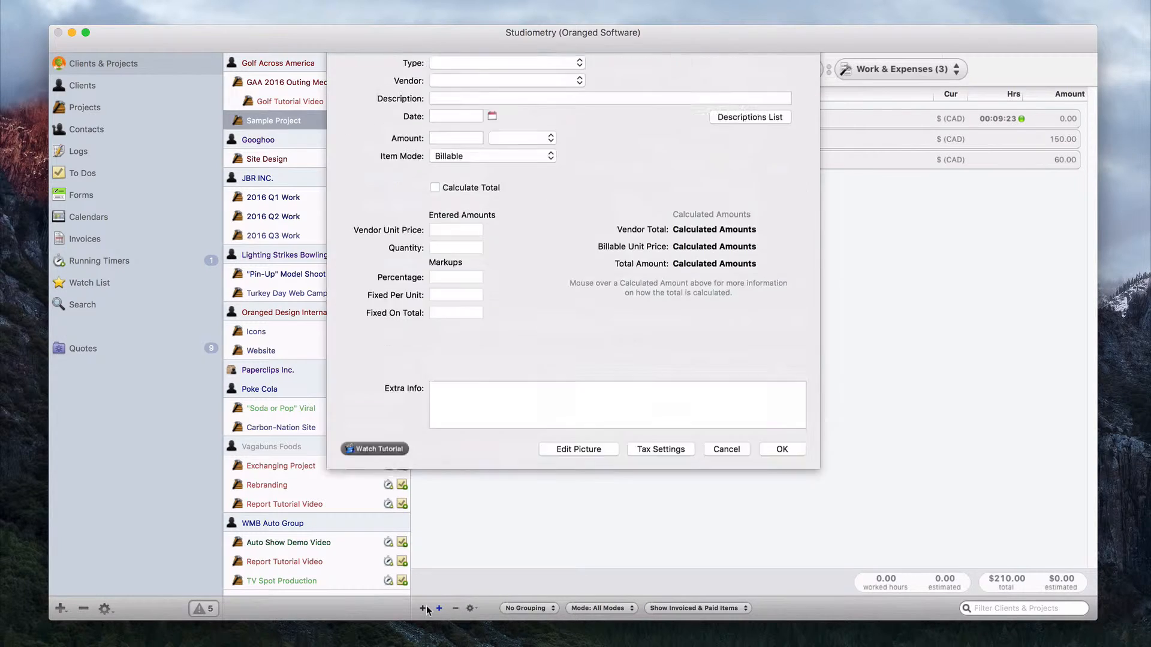
left_click(519, 117)
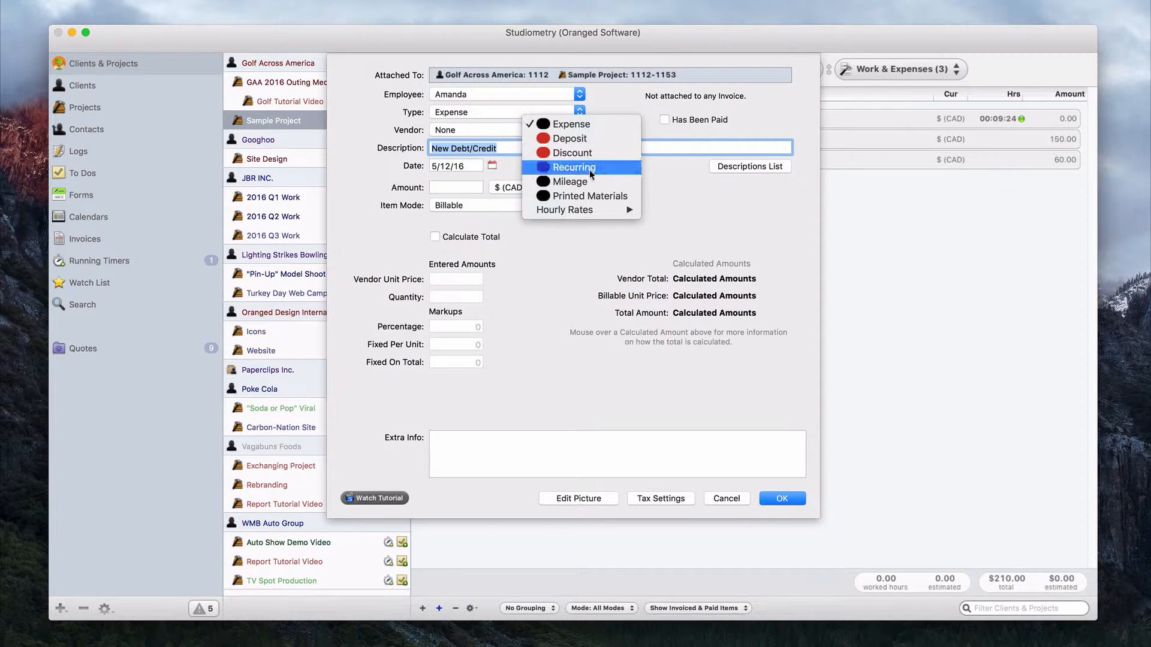
mouse_move(610, 214)
left_click(694, 210)
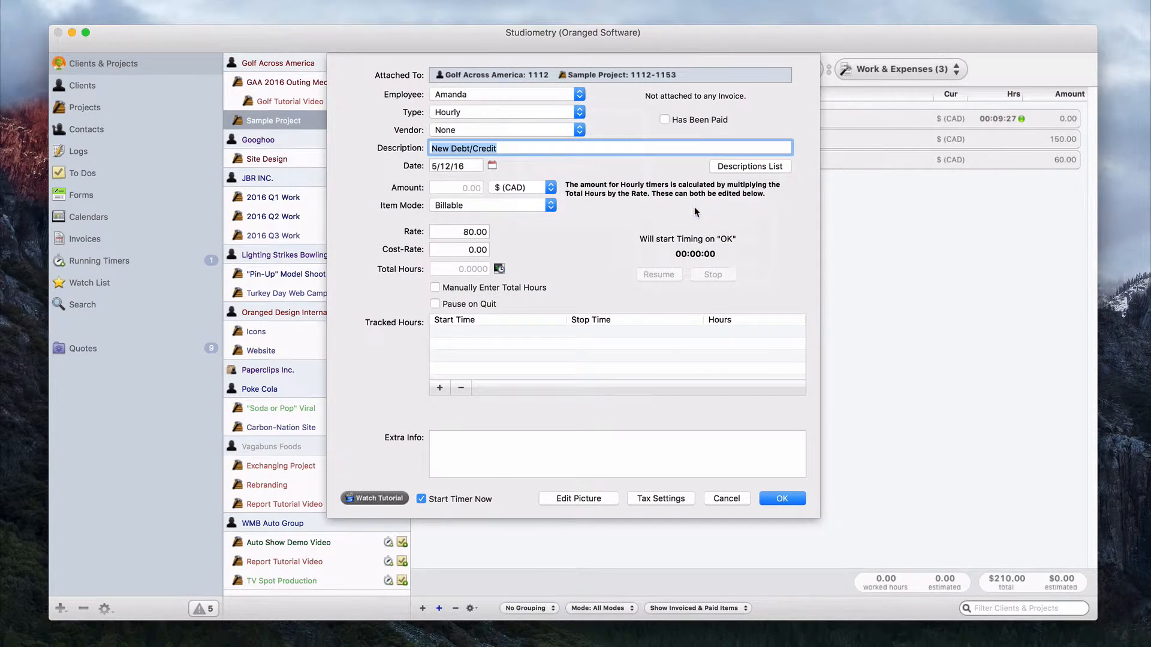
left_click(475, 288)
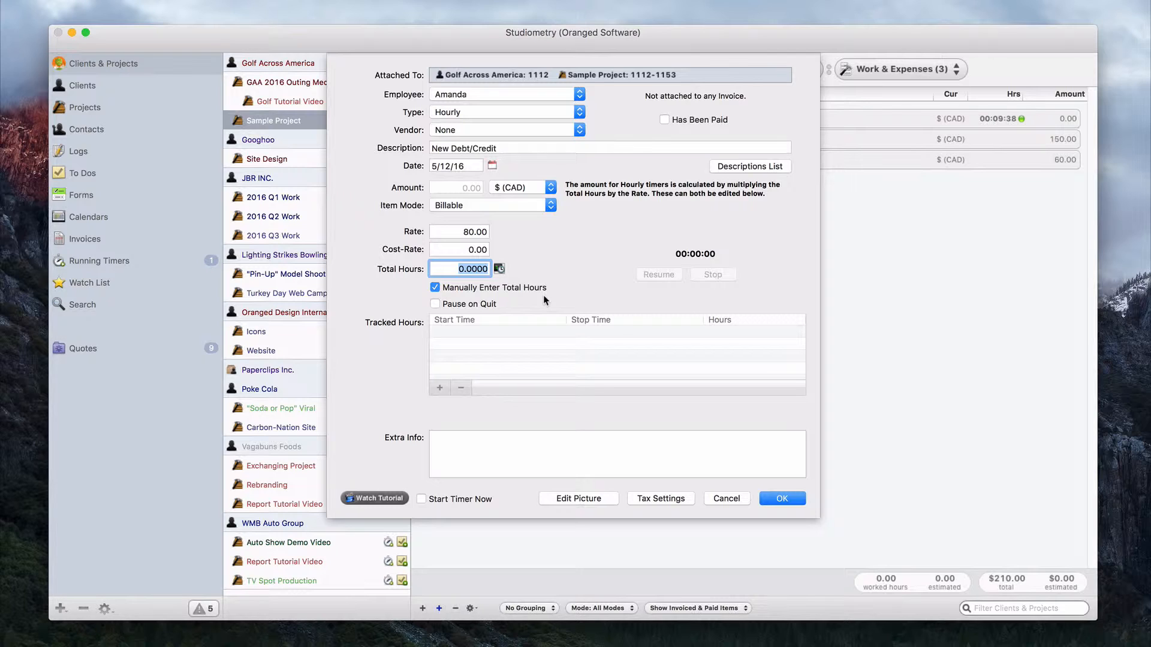
left_click(721, 498)
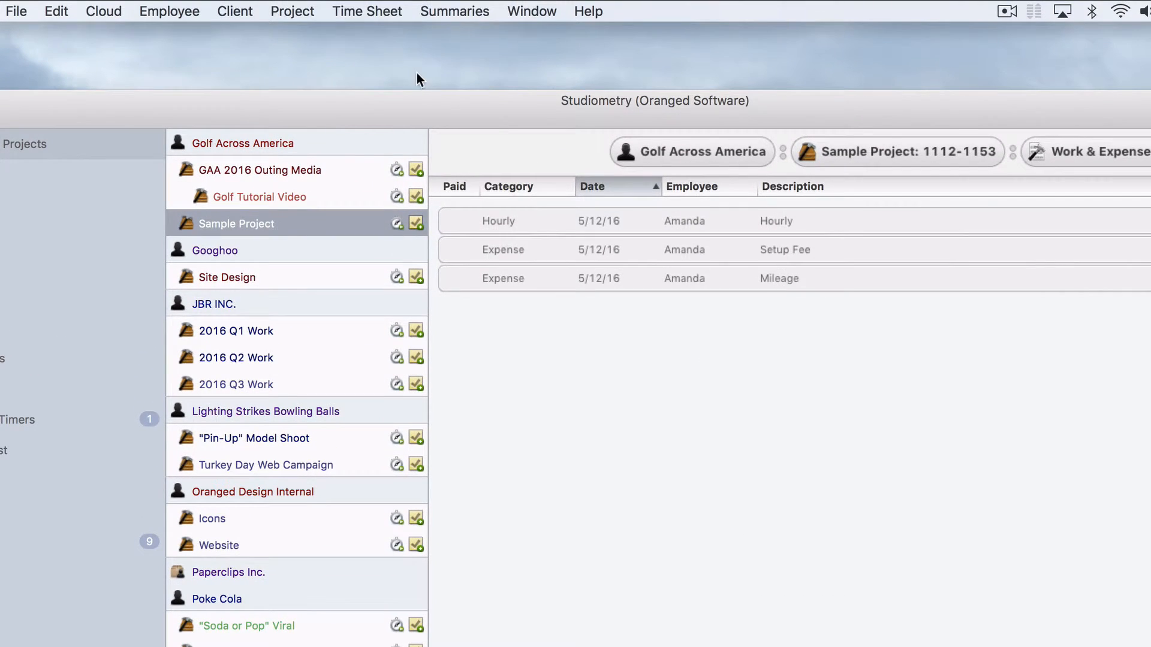
Enter a billable time sheet line for Sample Project described as "Coding General" with 4 hours, and save it.
left_click(366, 5)
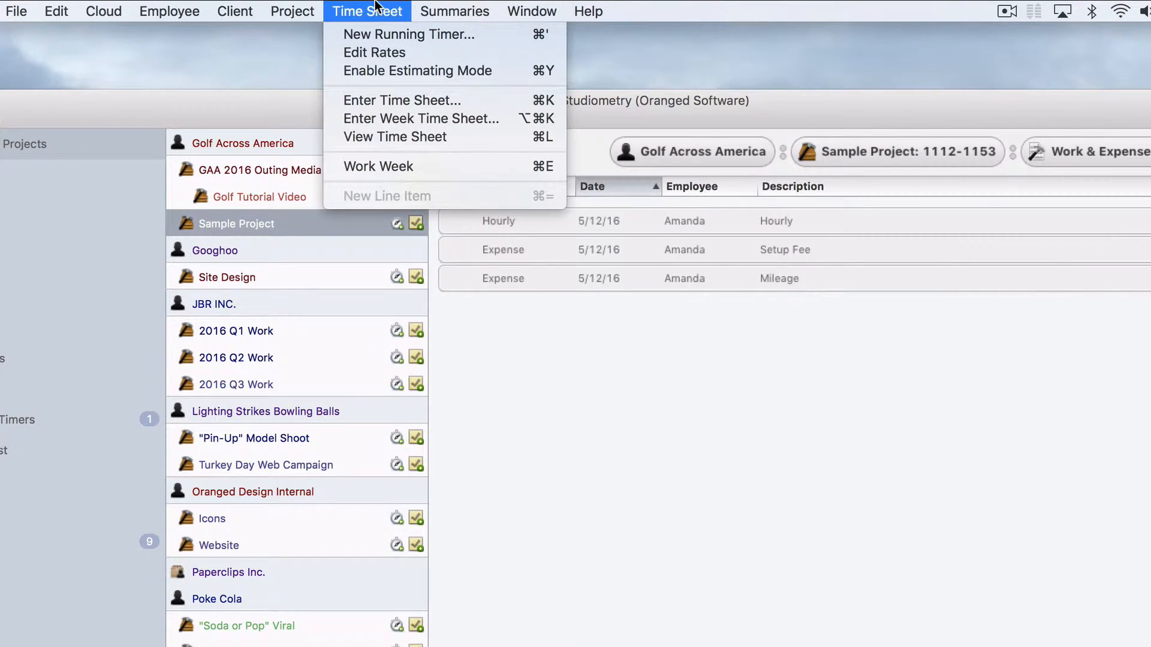
left_click(408, 99)
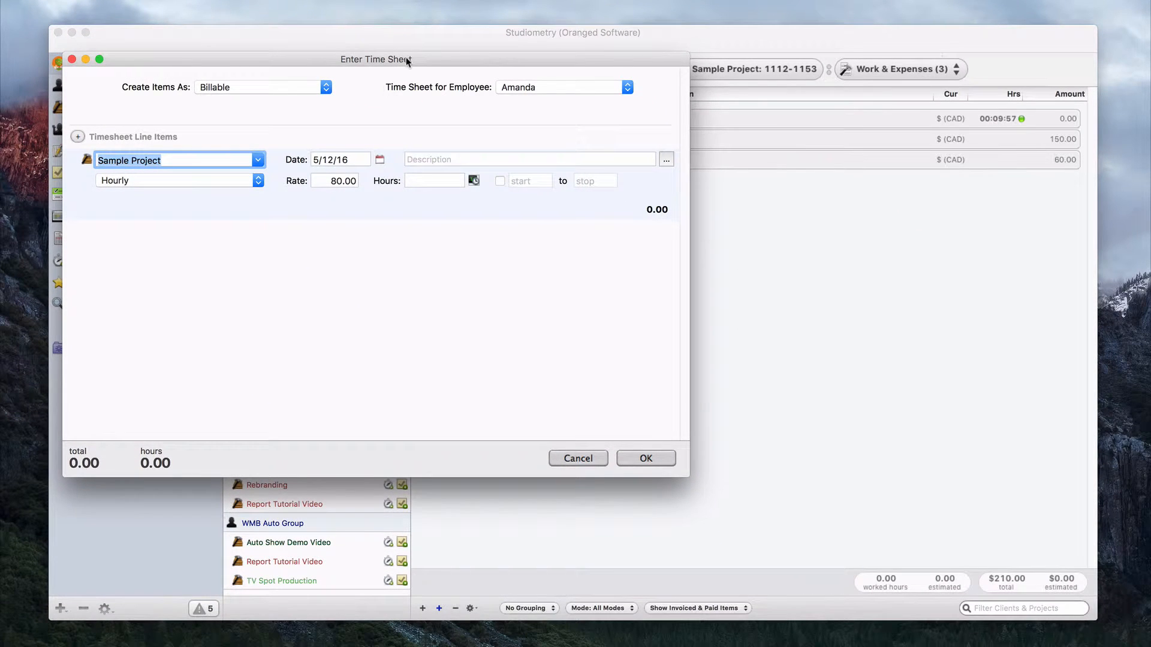
left_click_drag(432, 61, 615, 131)
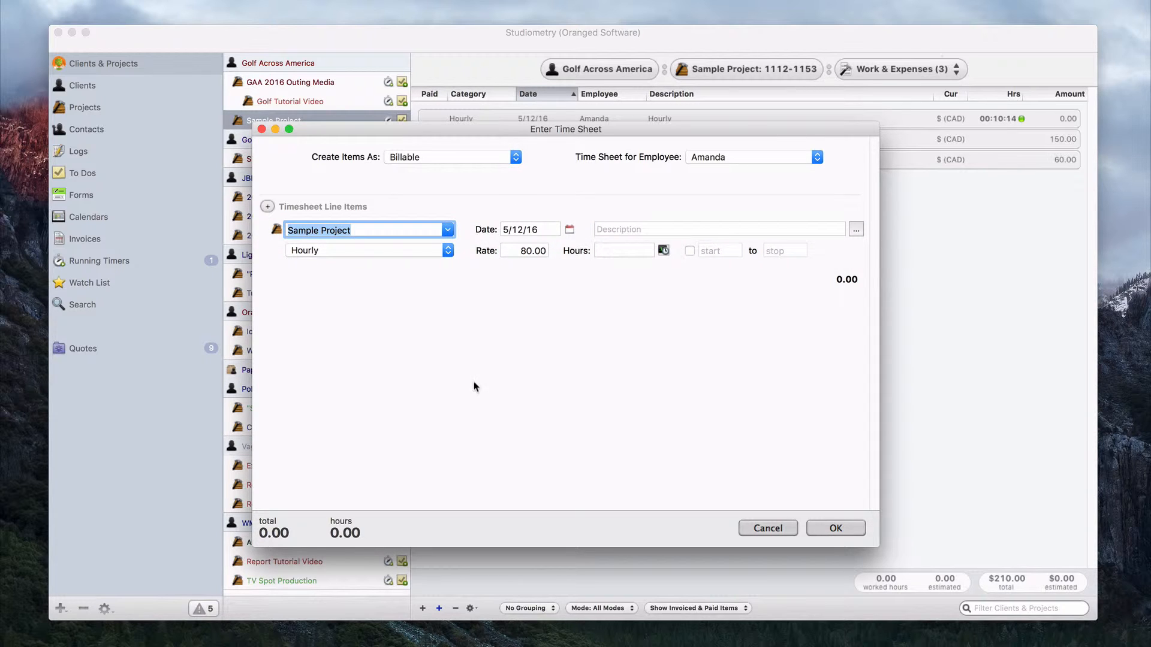
left_click(637, 229)
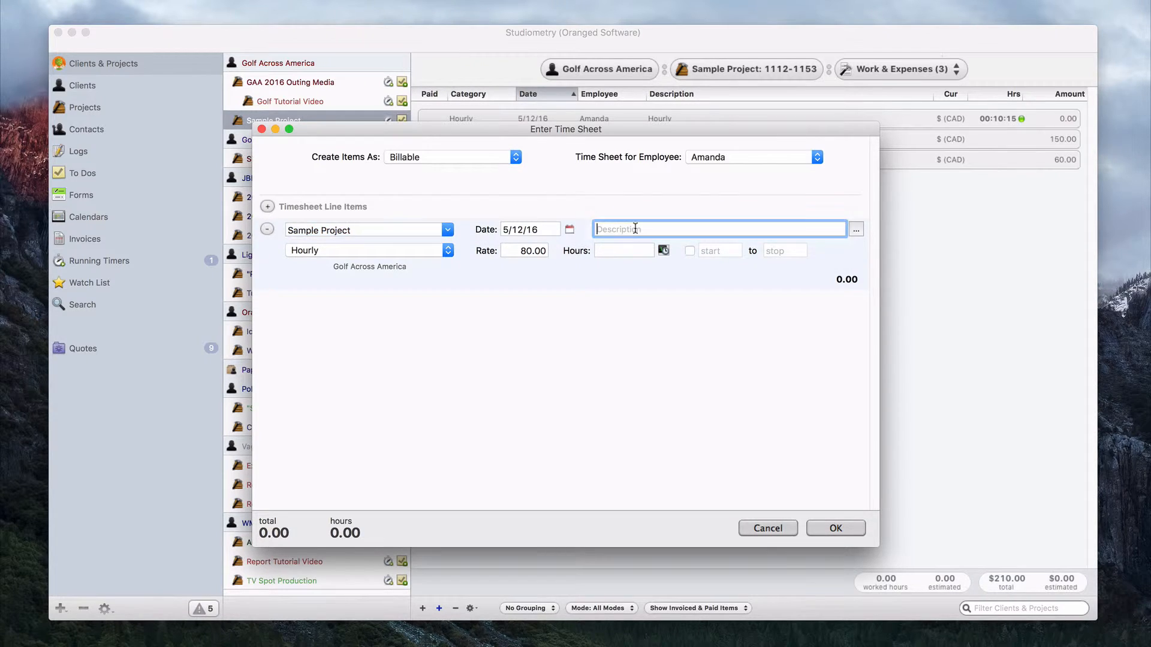
type("Coding General")
key("Tab")
key("Tab")
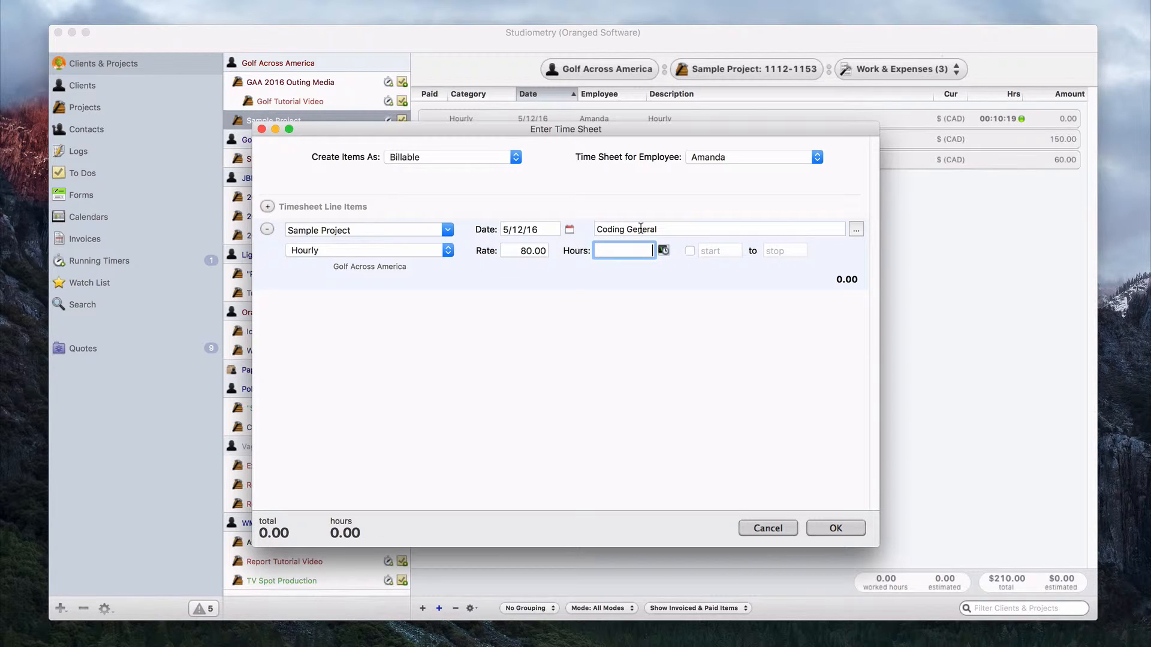
type("4")
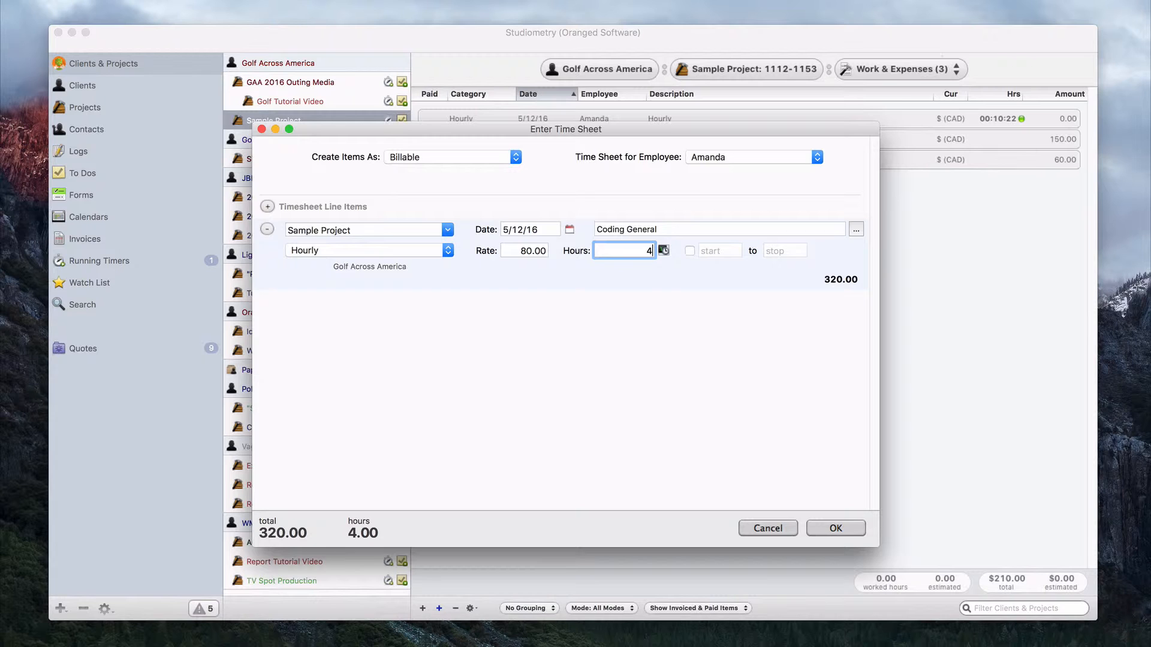
left_click(839, 531)
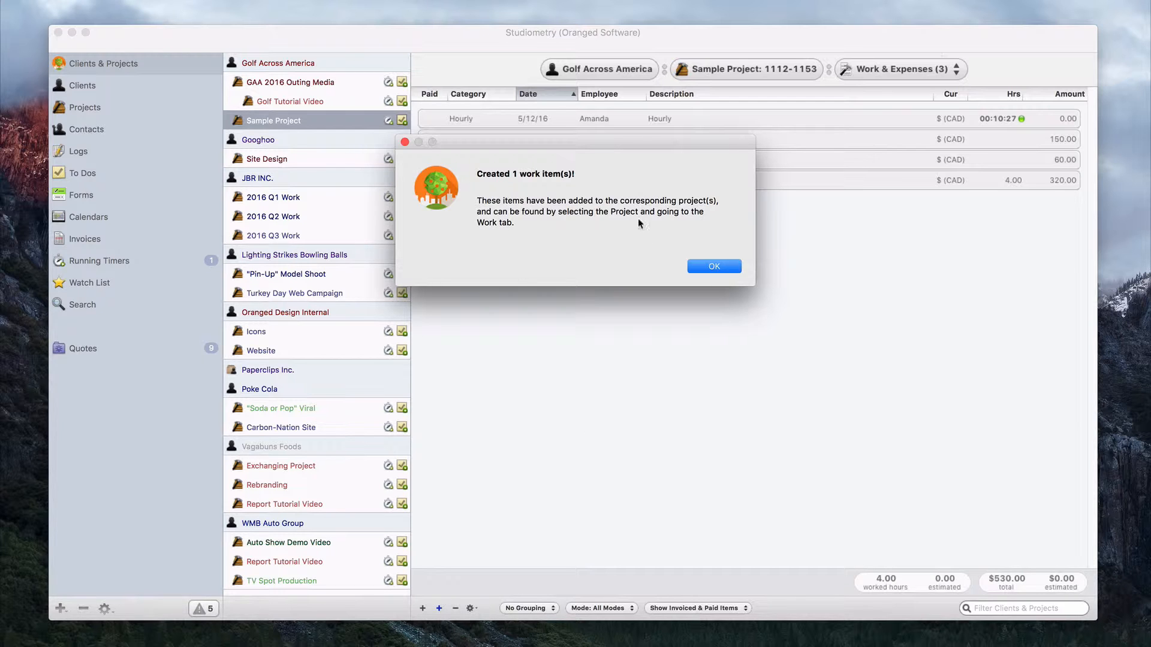
left_click(711, 267)
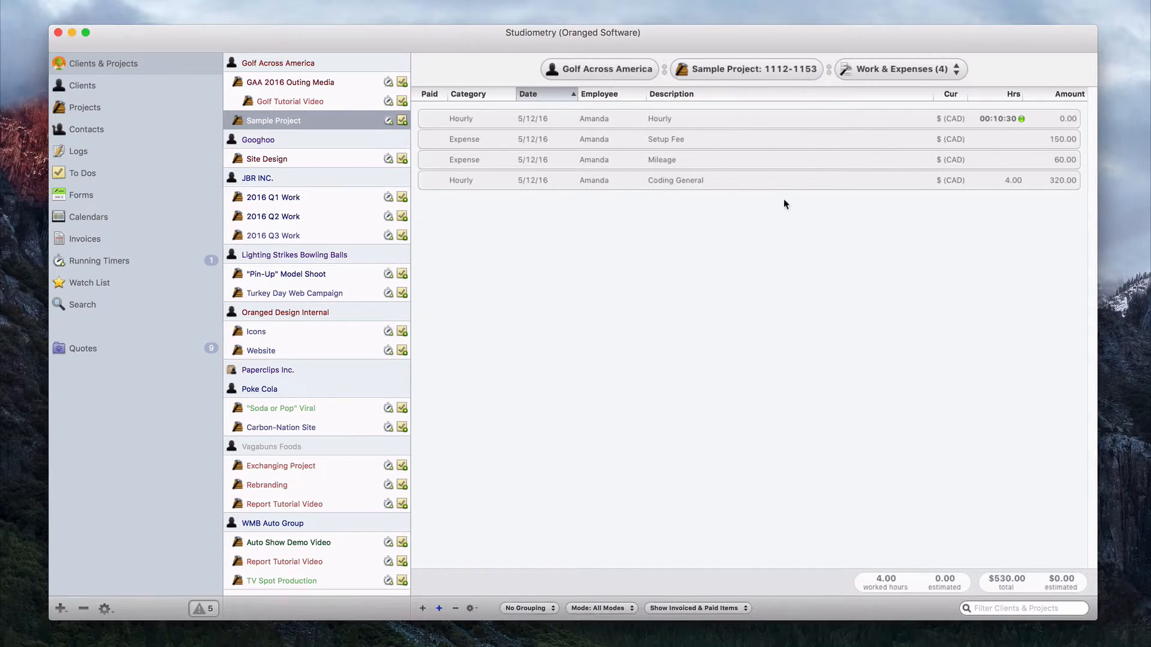
left_click(812, 181)
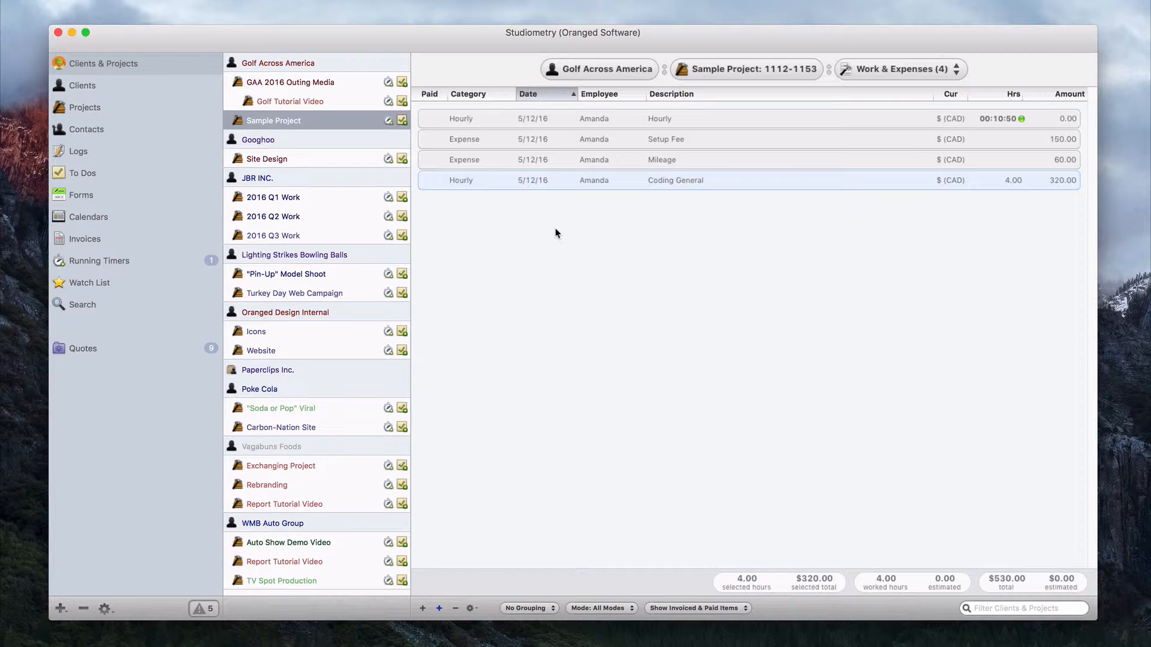
left_click(930, 70)
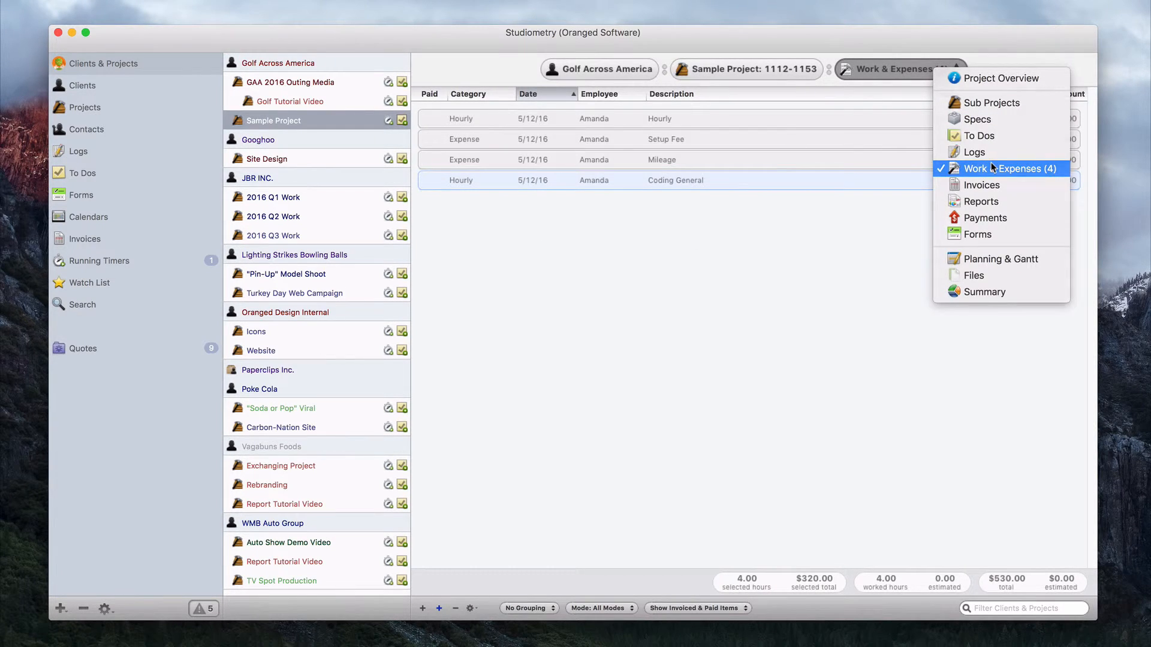
left_click(990, 162)
left_click(739, 359)
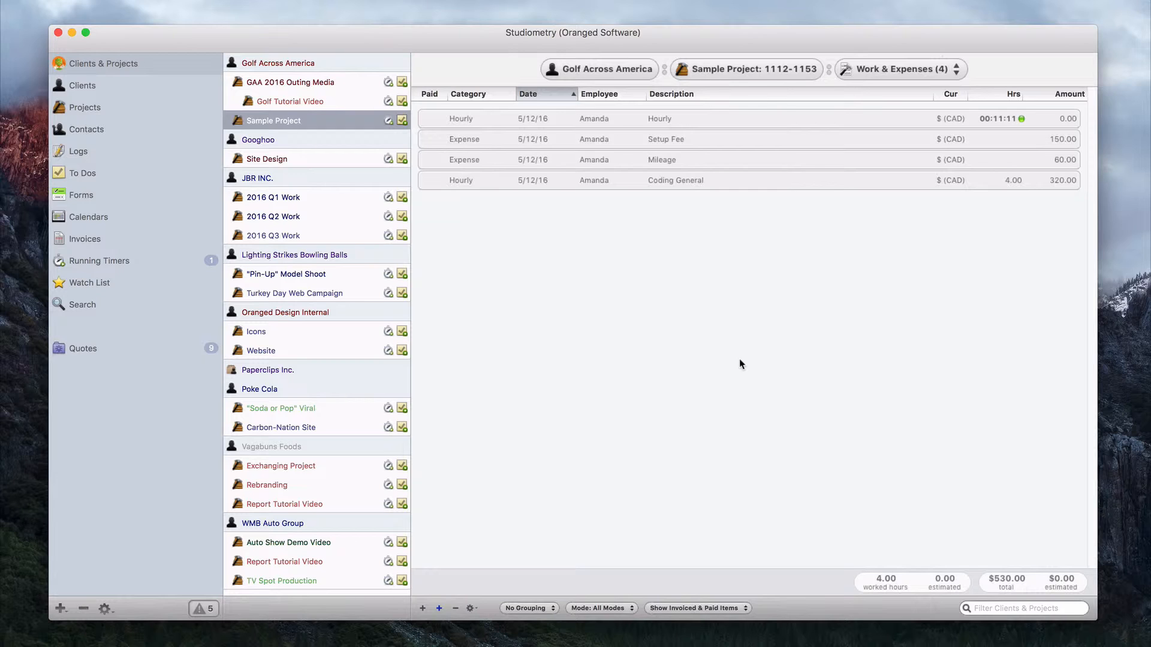
Stop the timer running on Sample Project's first Hourly work item.
right_click(801, 127)
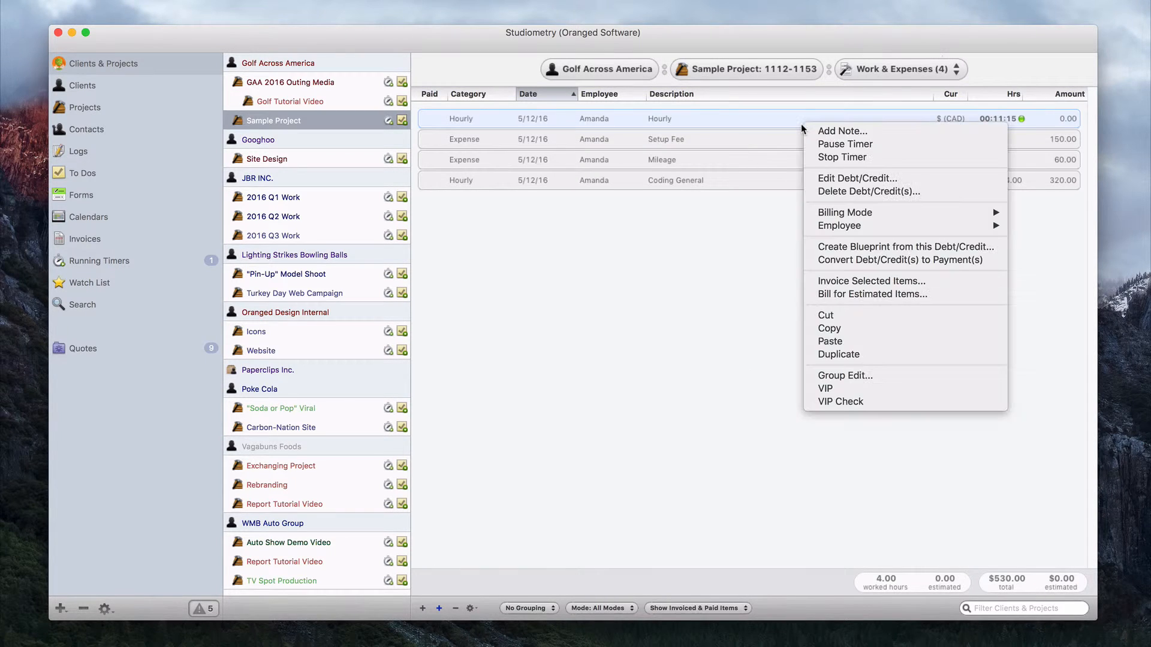
left_click(845, 157)
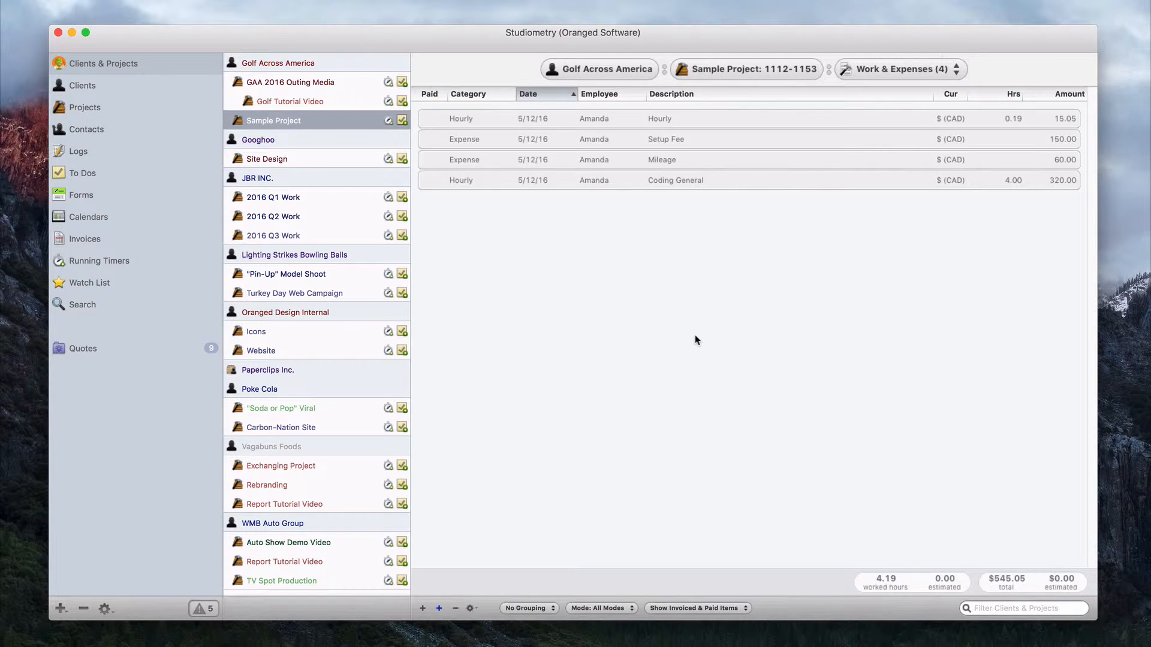
Start another default timer for Sample Project and stop it through the project's own timer command.
left_click(388, 120)
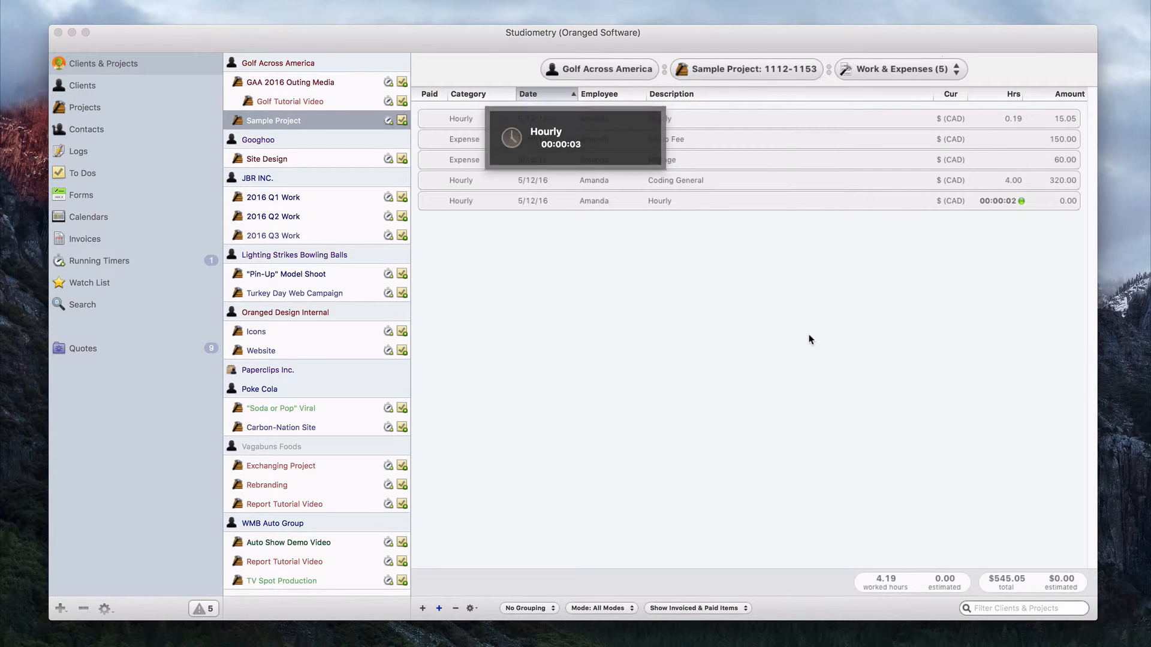
right_click(334, 121)
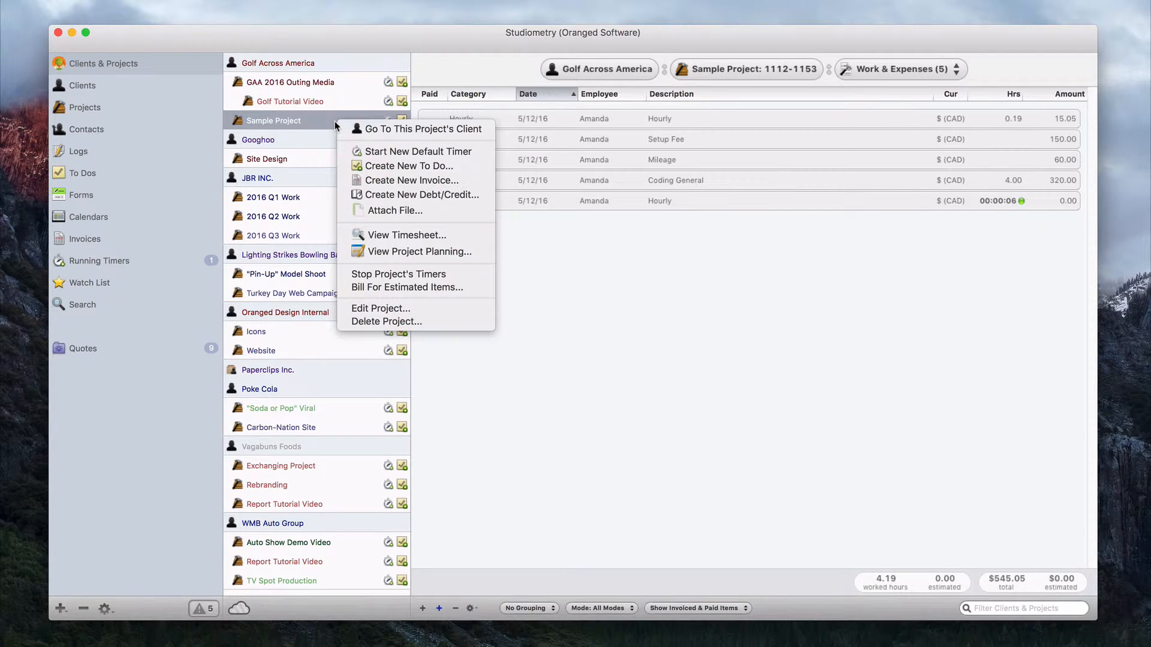
left_click(467, 274)
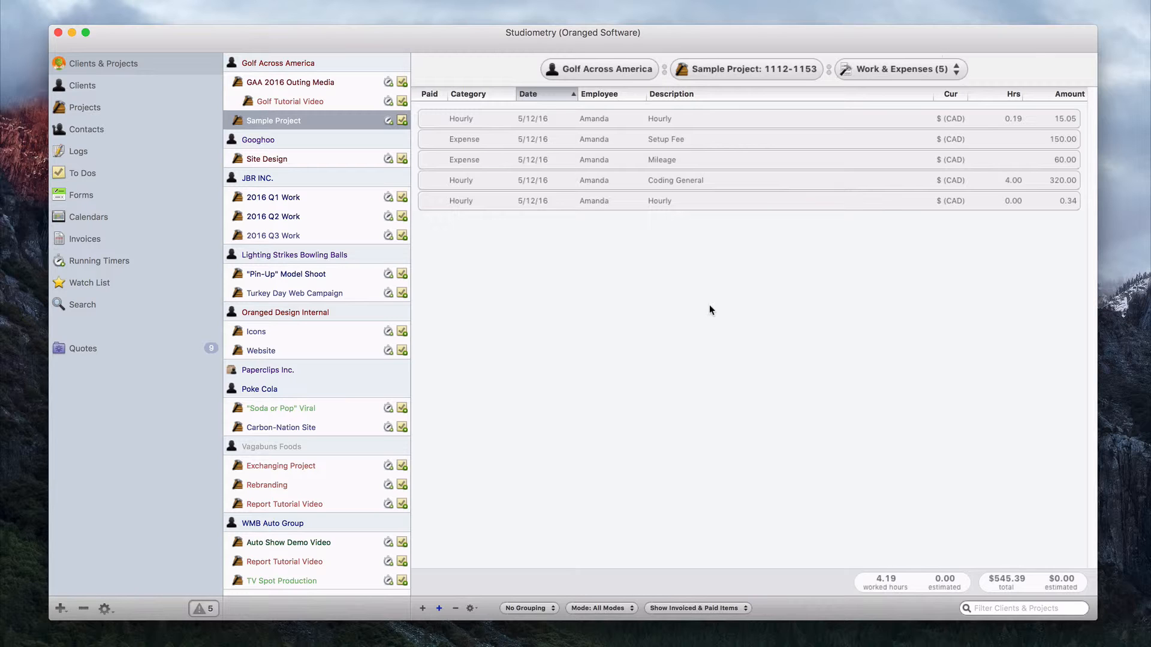
Create a new invoice for Sample Project that includes all of its work and expense items, and save it.
left_click(908, 67)
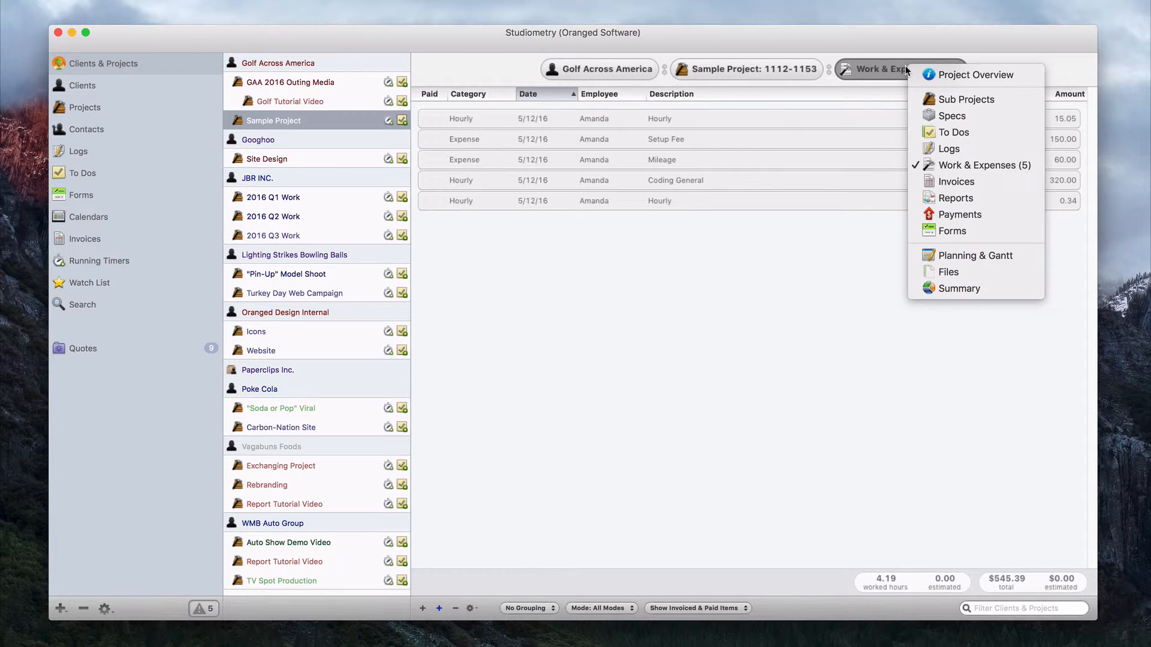
left_click(994, 181)
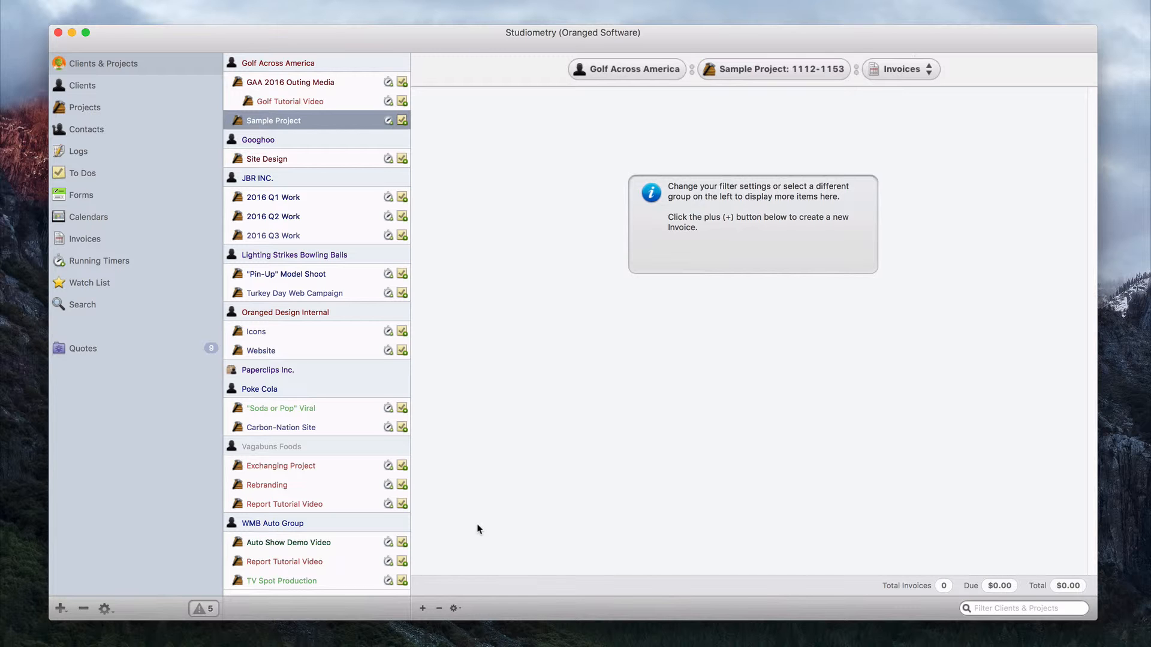
key("super+n")
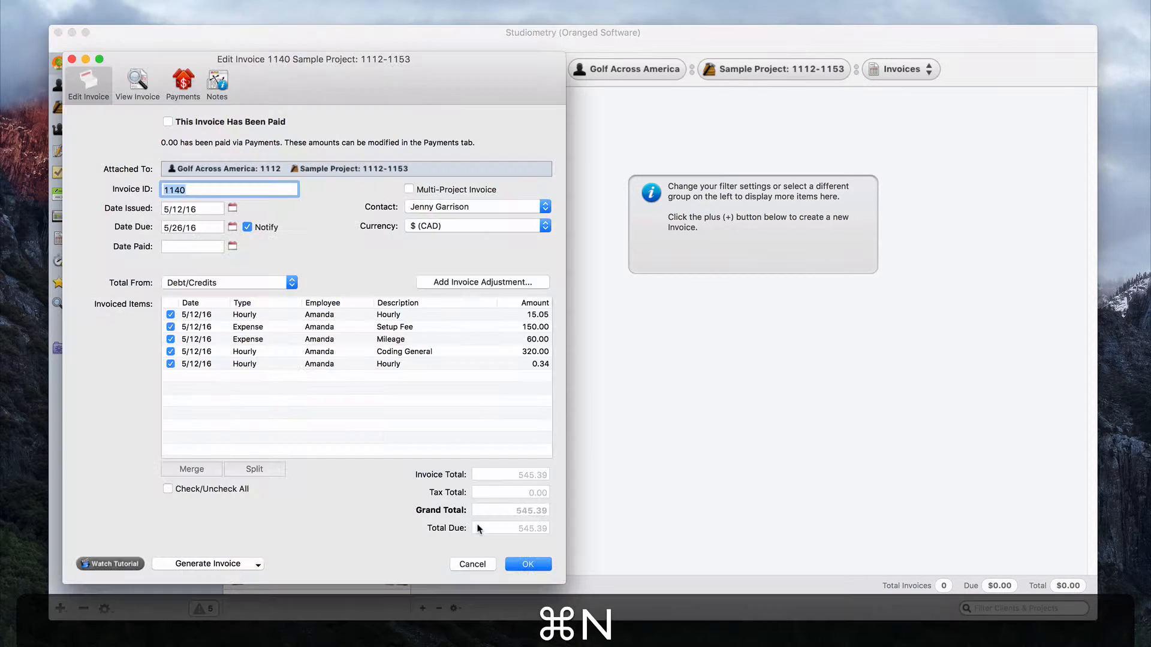
left_click_drag(368, 77, 685, 66)
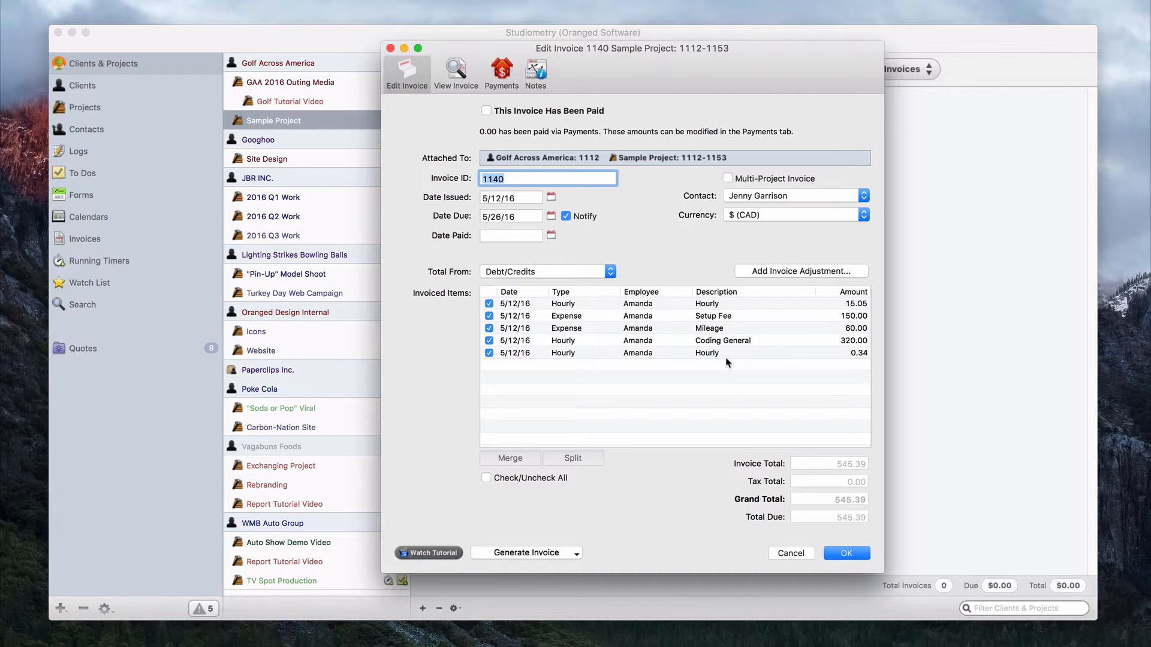
left_click(846, 553)
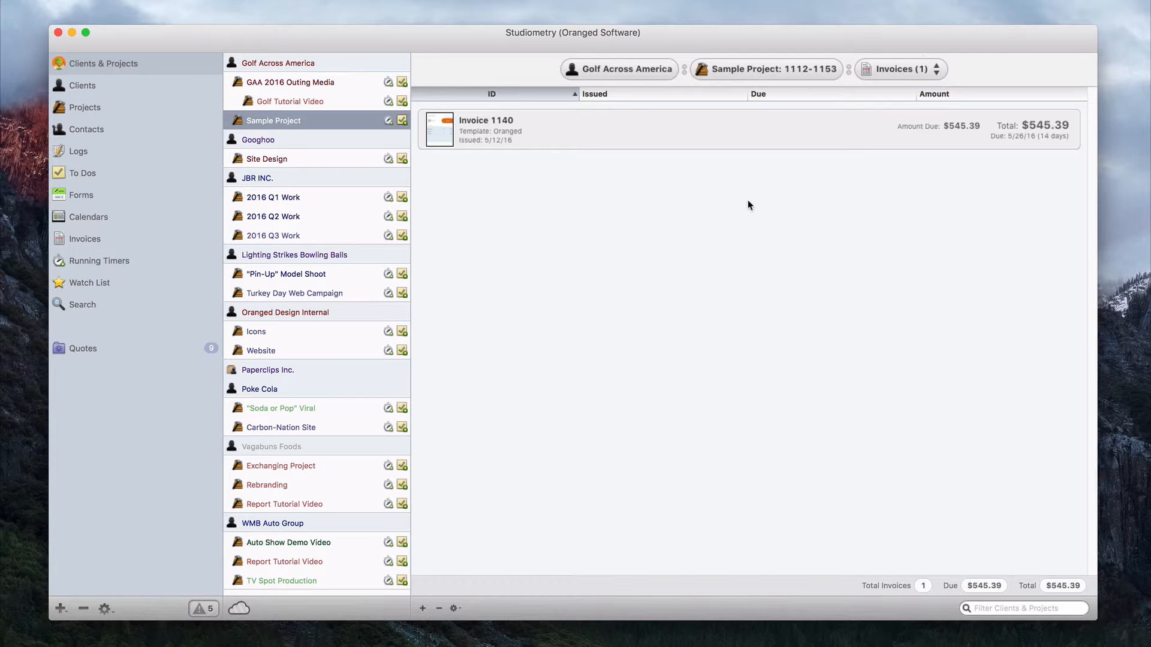
Reopen the Sample Project invoice and preview it, comparing the Simple Blue and Oranged templates and checking the whole page.
double_click(776, 129)
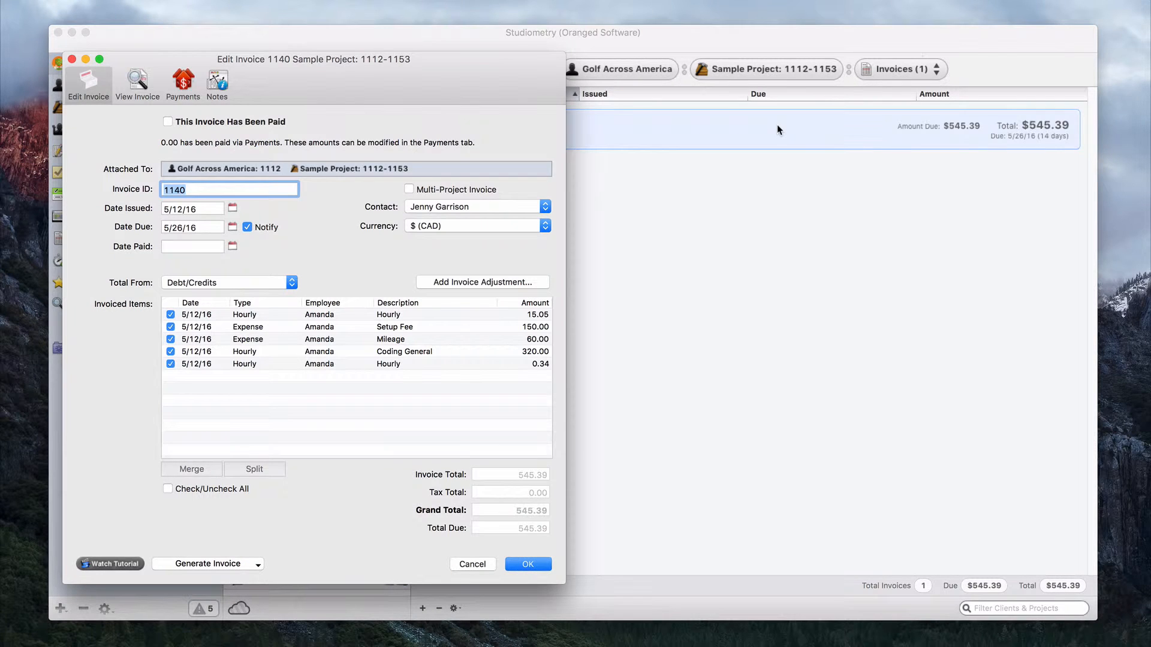
left_click_drag(494, 74, 810, 79)
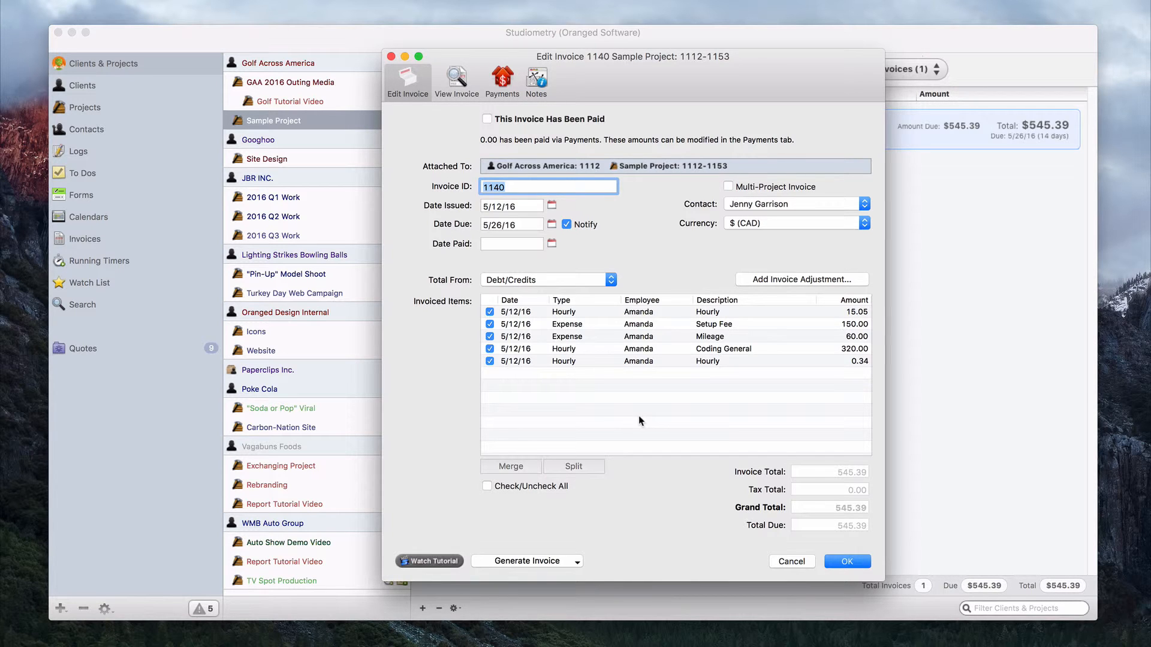
left_click(451, 71)
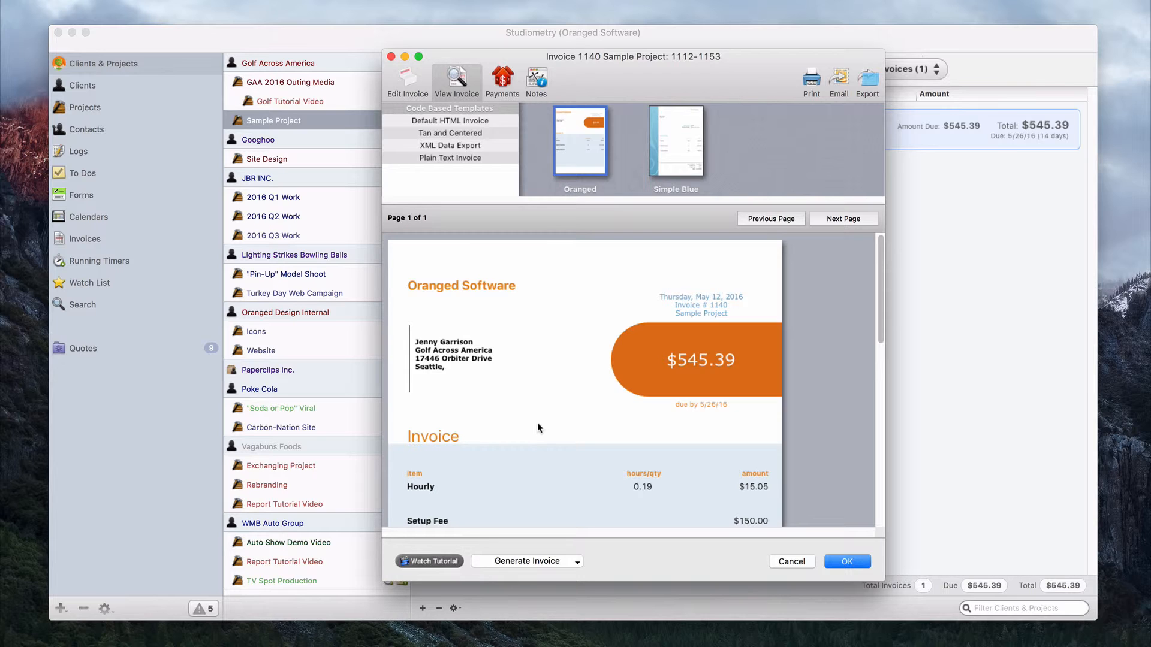
left_click(663, 124)
left_click(677, 151)
left_click(578, 154)
scroll(732, 492, "down", 5)
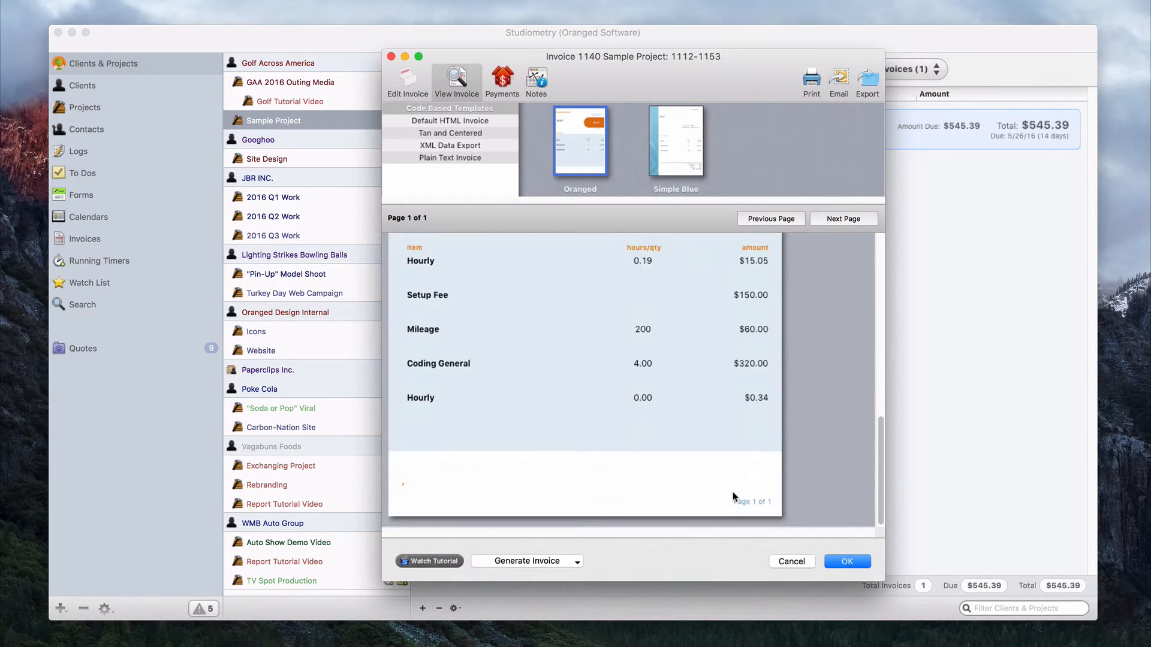
scroll(733, 497, "up", 5)
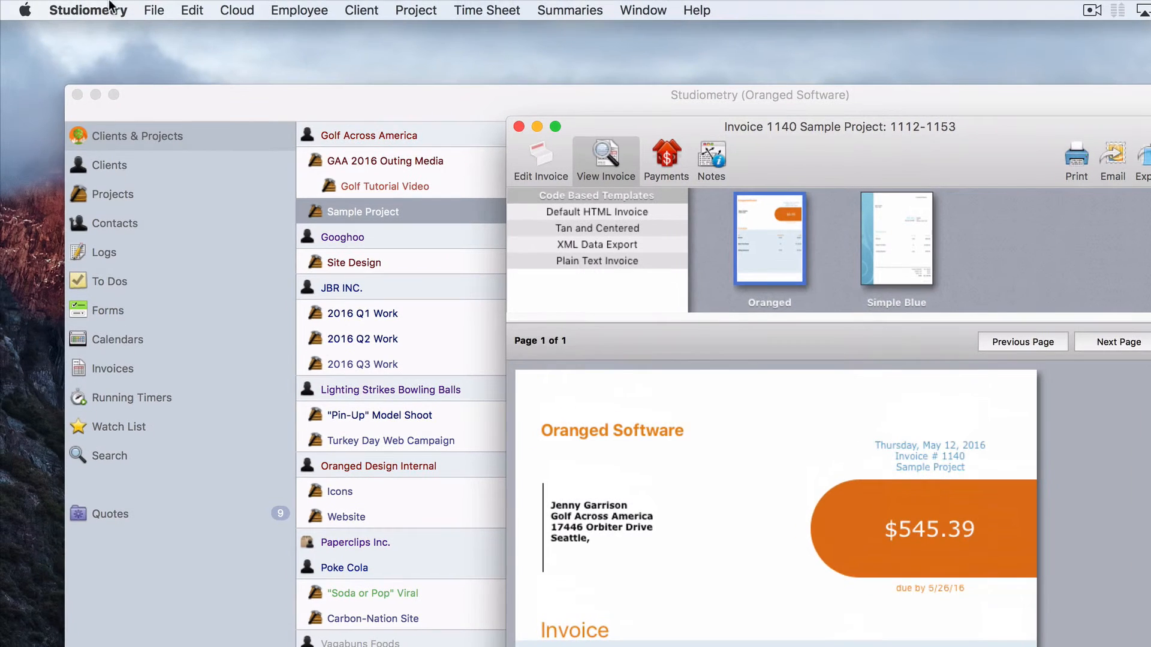
Examine the available invoice and report templates in the preferences, then close the preferences and the invoice.
left_click(111, 8)
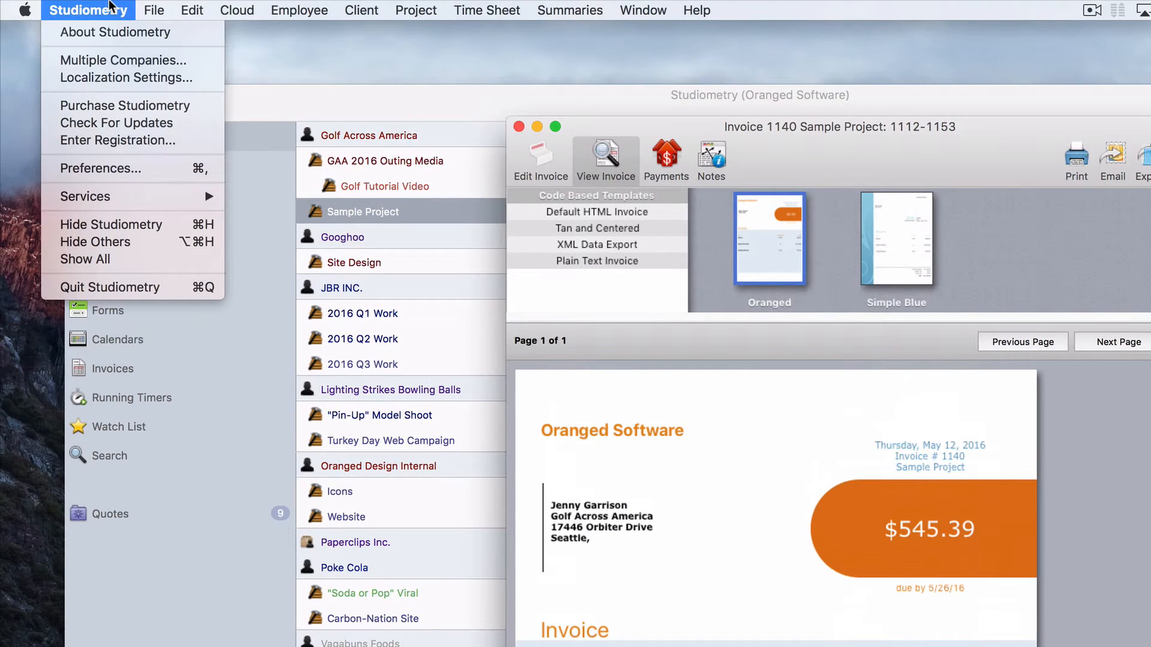
left_click(138, 169)
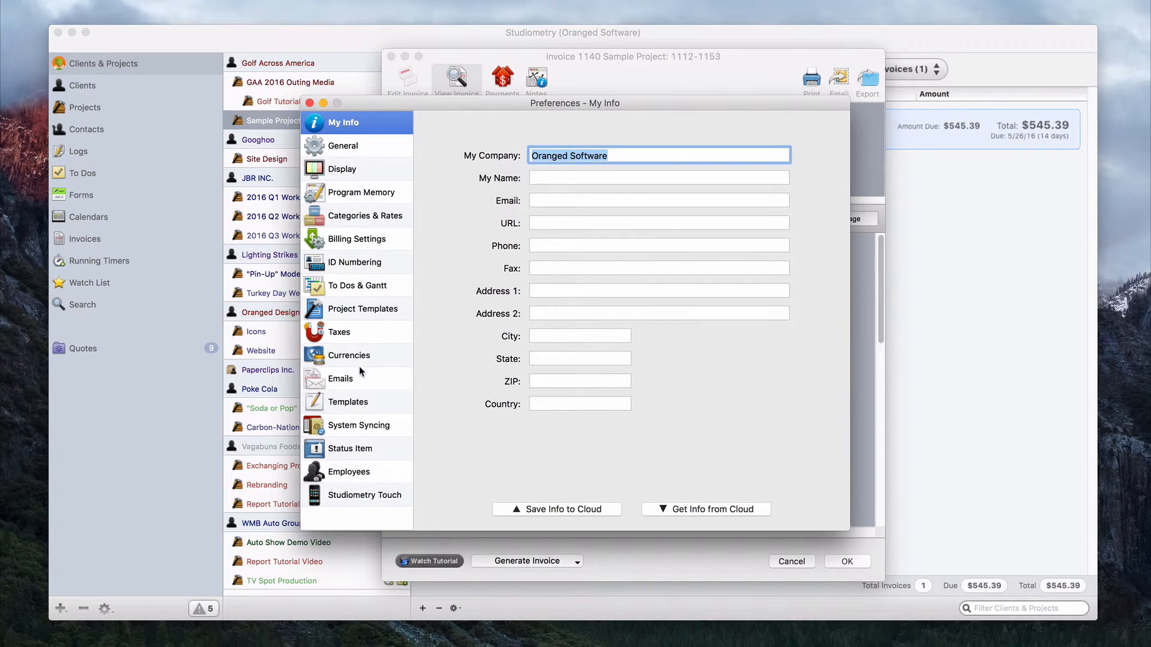
left_click(425, 473)
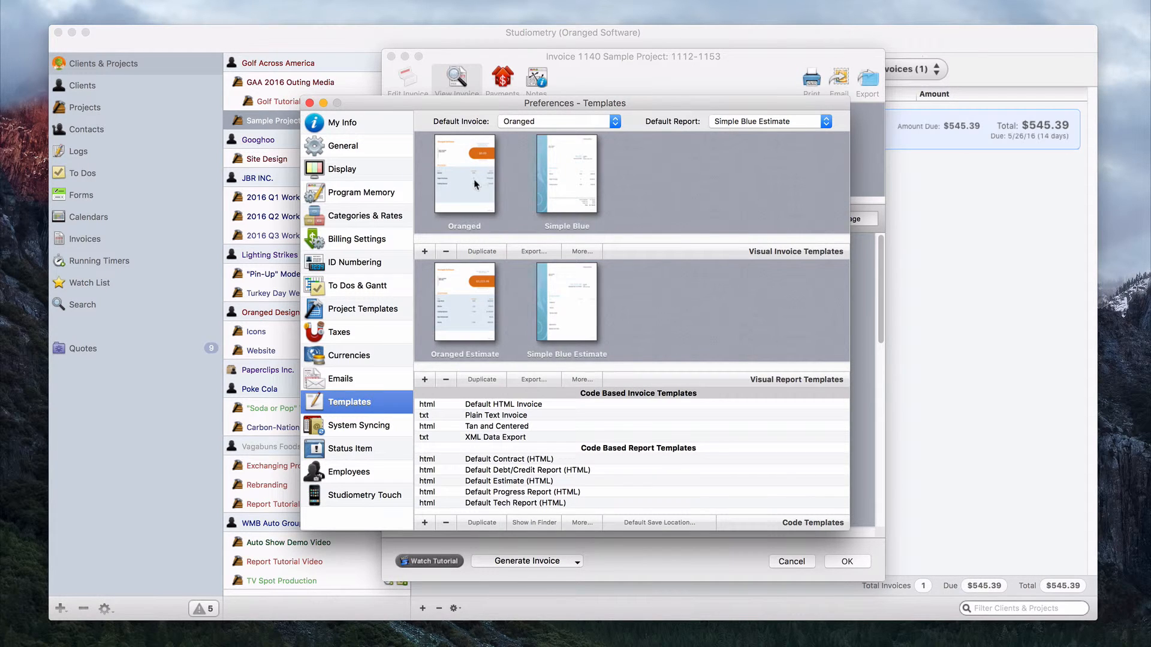
left_click(473, 178)
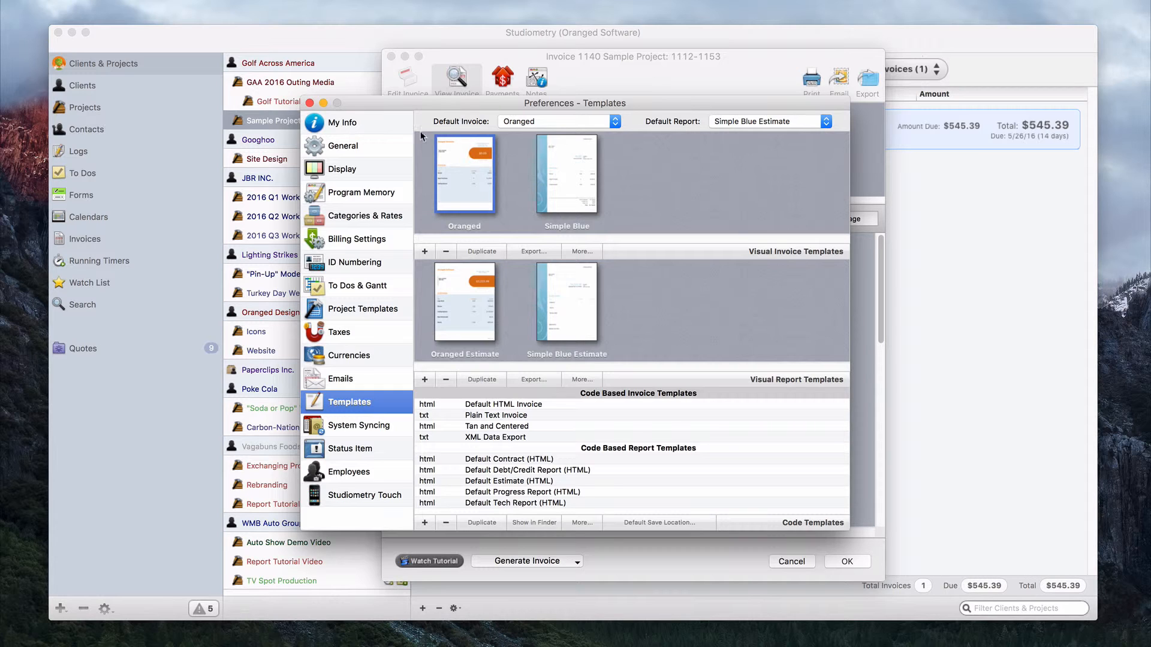
left_click(310, 103)
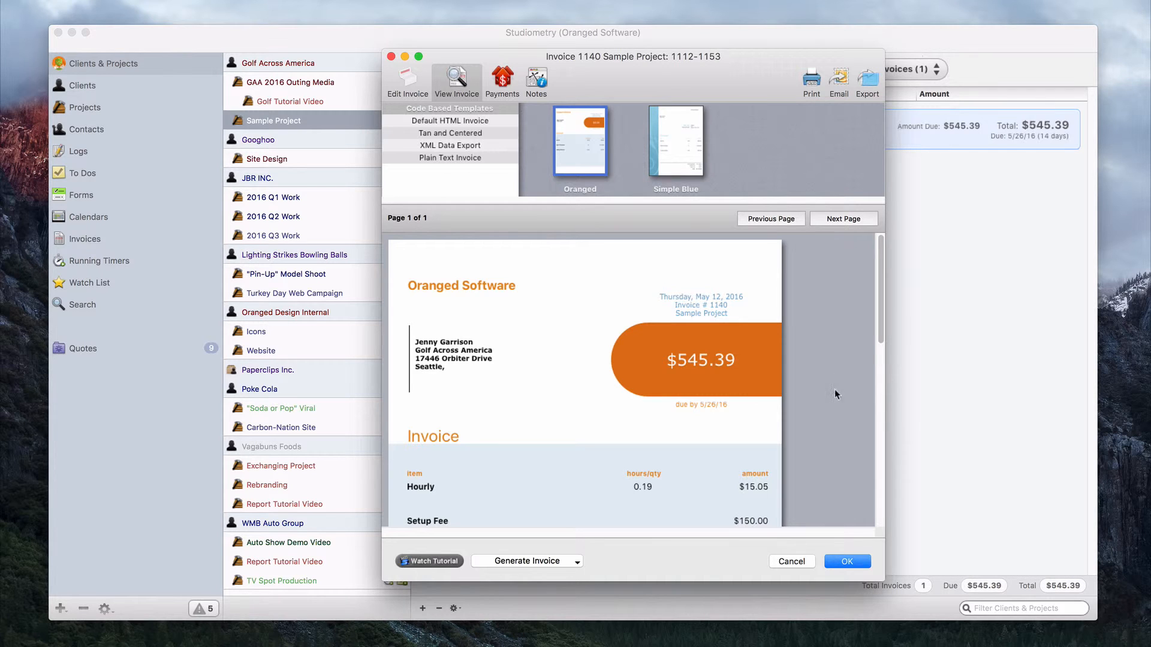
left_click(835, 561)
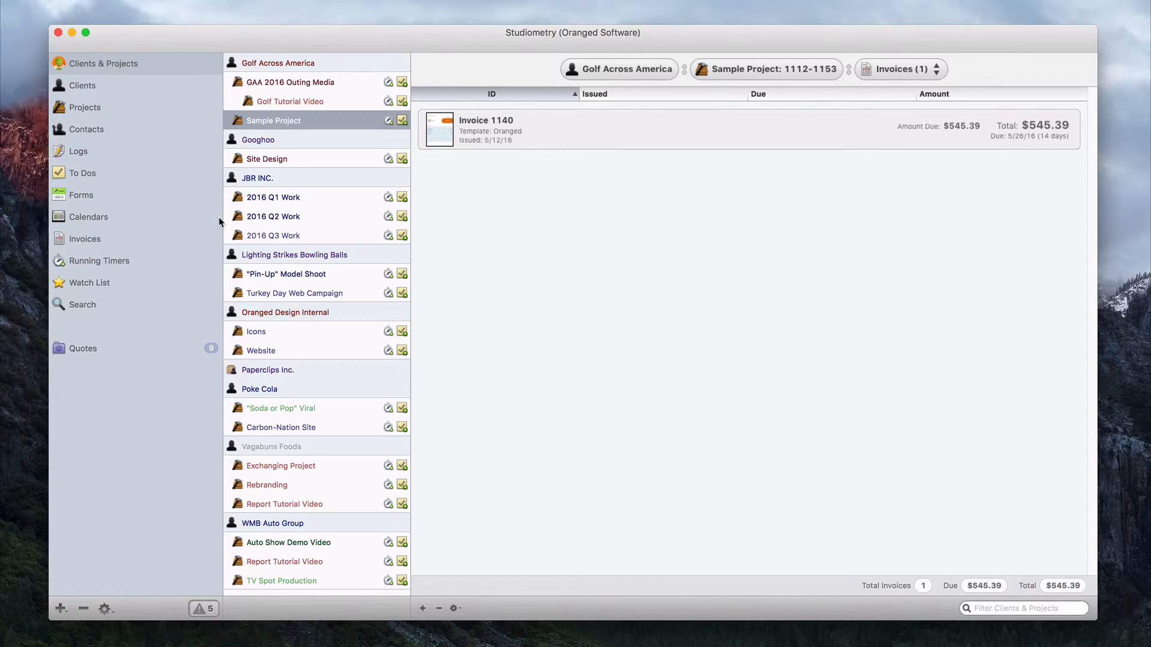
Show all invoices and review the General view settings for which groups appear in the sidebar, then close the settings.
left_click(171, 235)
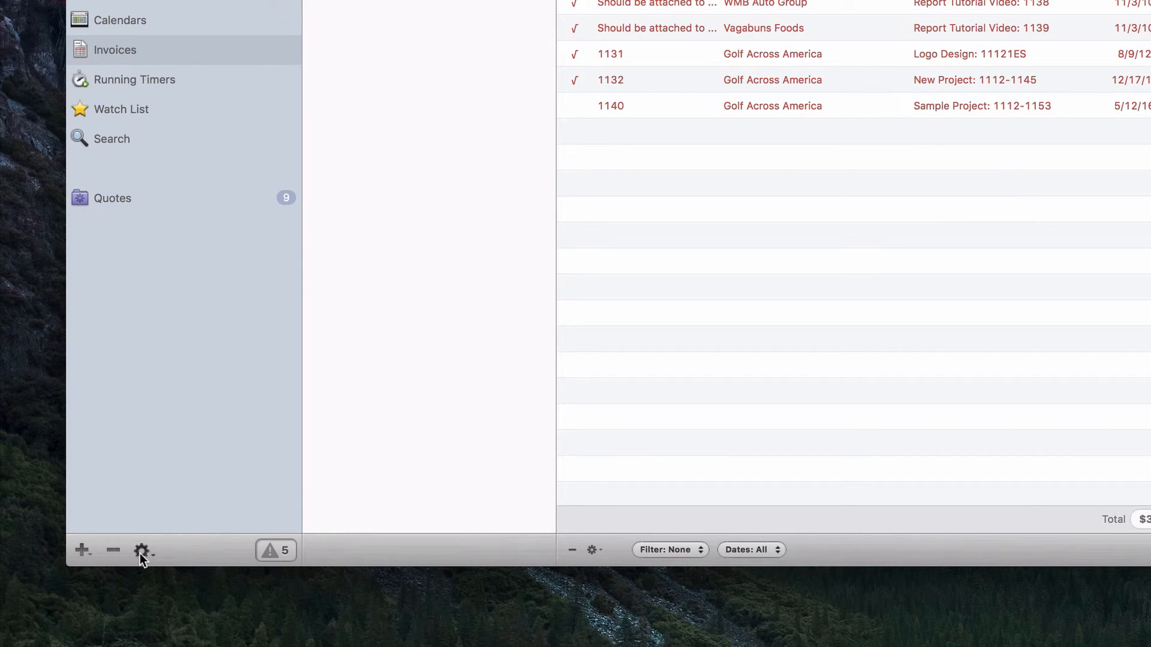
left_click(139, 553)
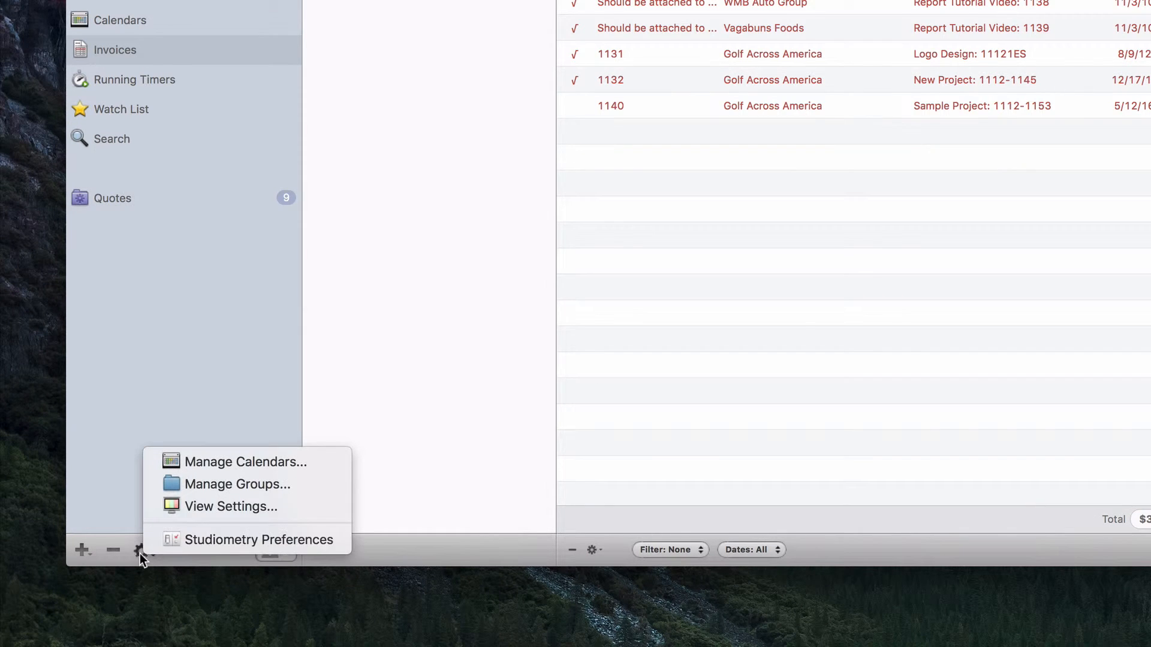
left_click(239, 505)
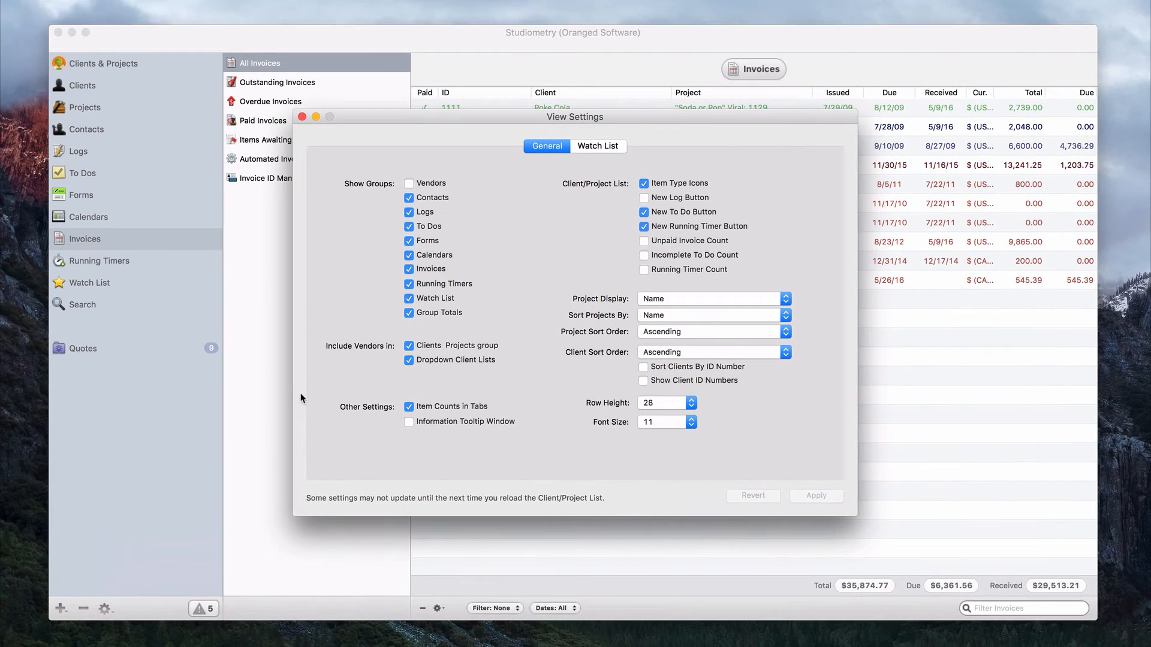
left_click(471, 213)
left_click(427, 268)
left_click(302, 117)
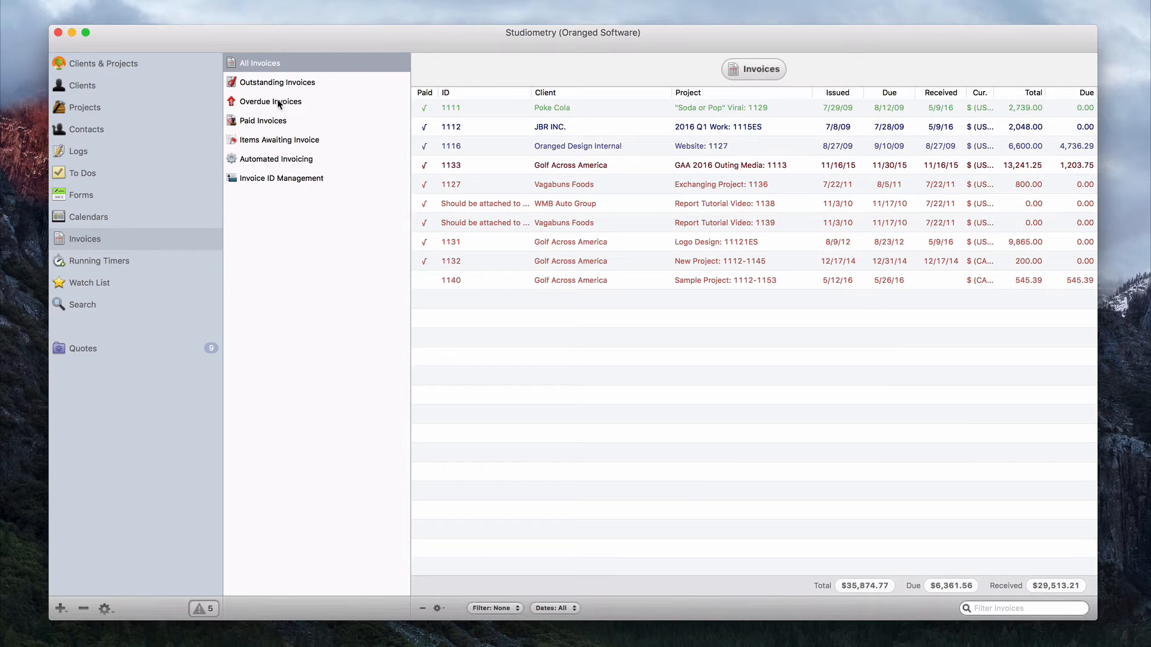
List only the outstanding invoices and select the one for Sample Project.
left_click(325, 85)
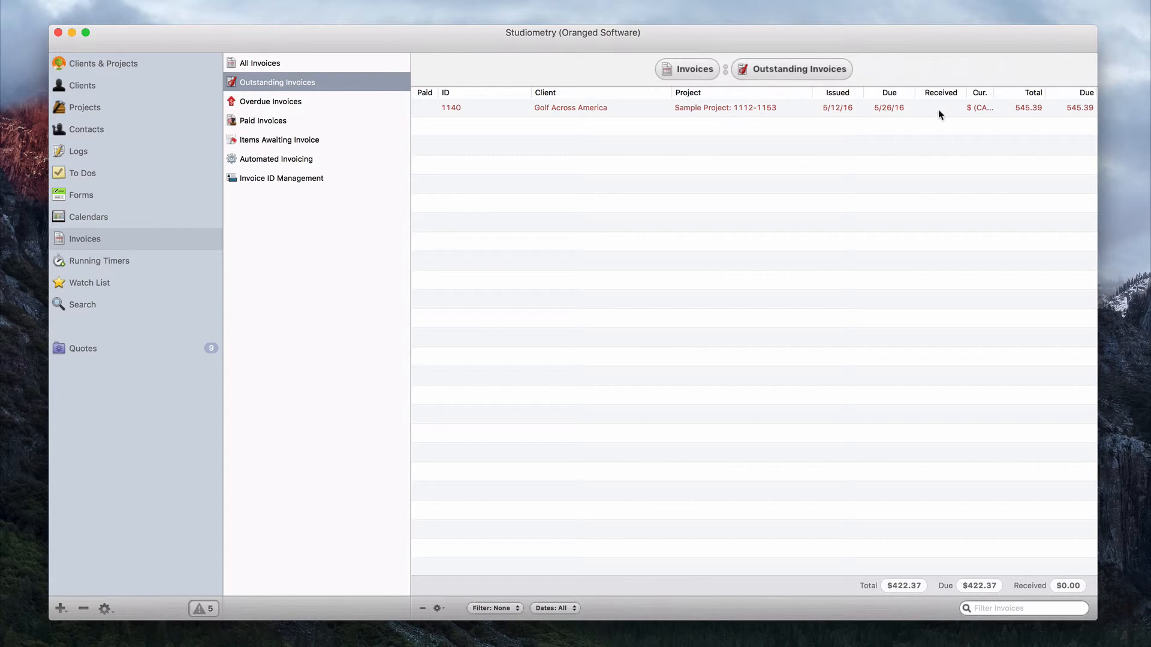
left_click(562, 111)
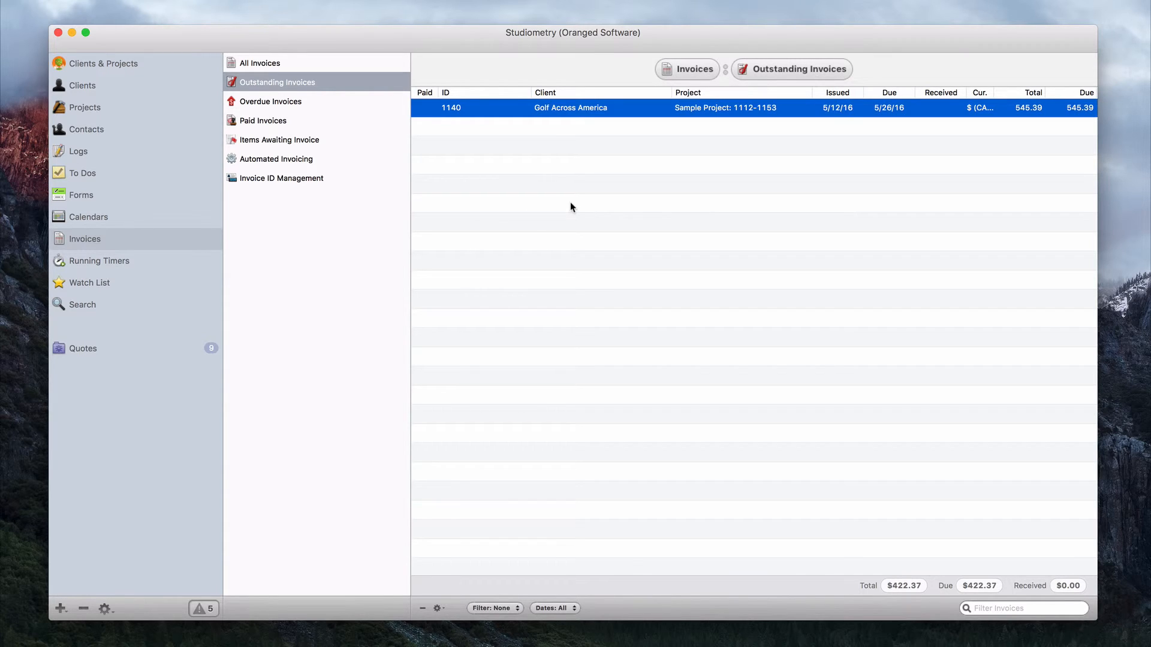
Mark Sample Project's invoice as paid, save the payment created for it, and close the Payment Tracker.
left_click(142, 66)
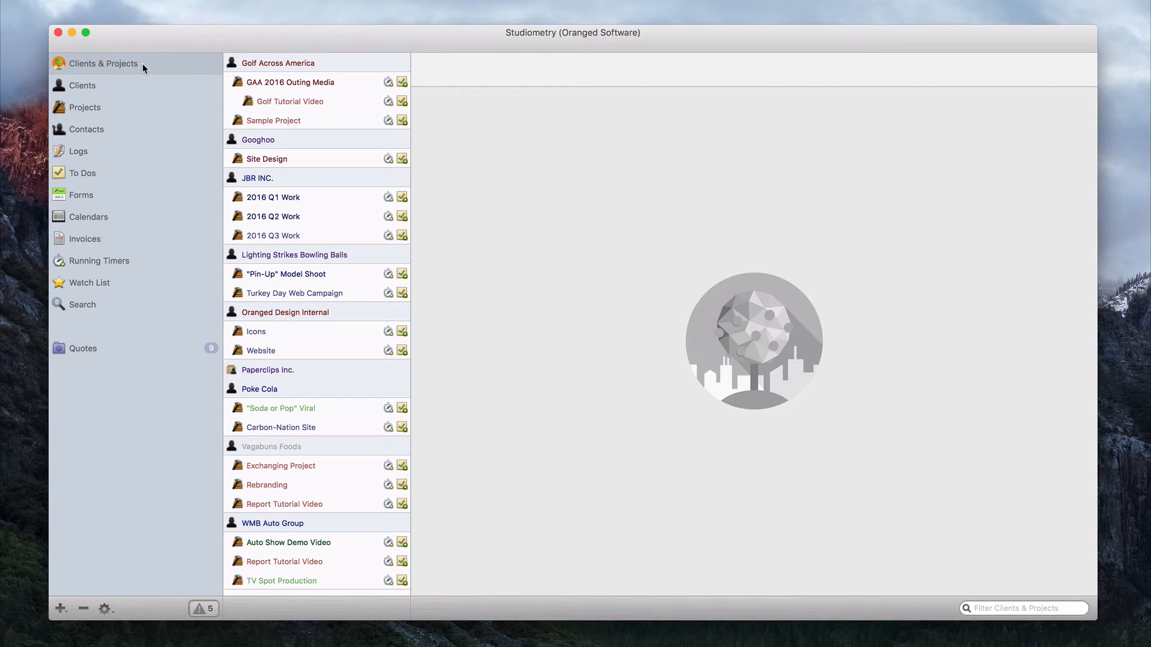
left_click(272, 121)
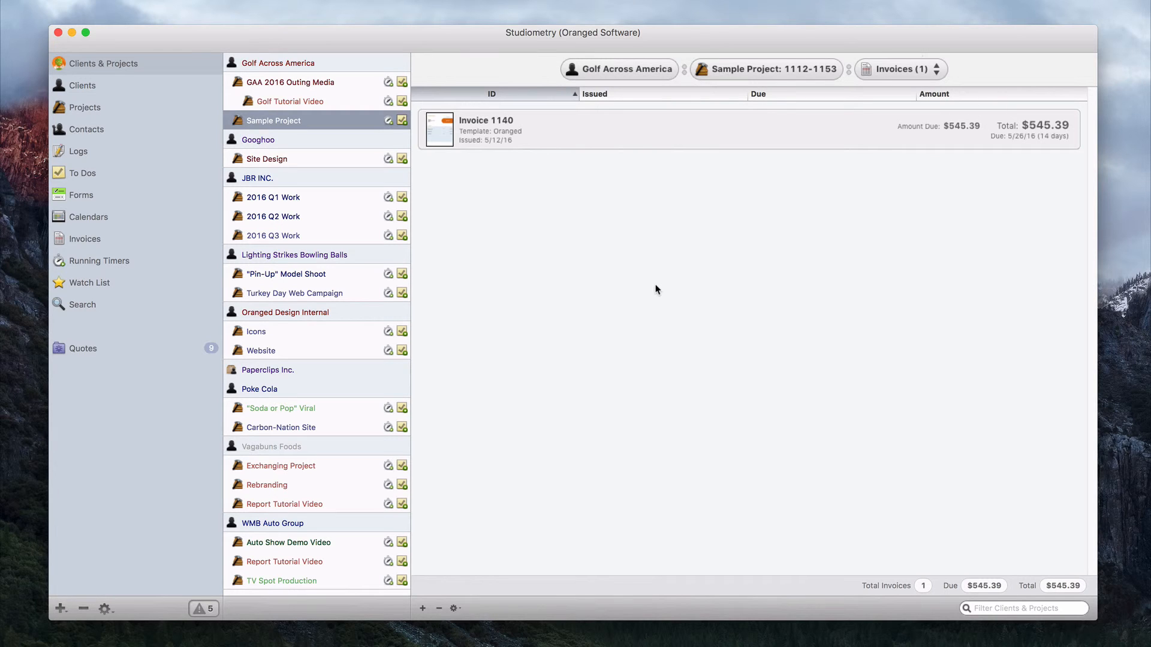
left_click(598, 148)
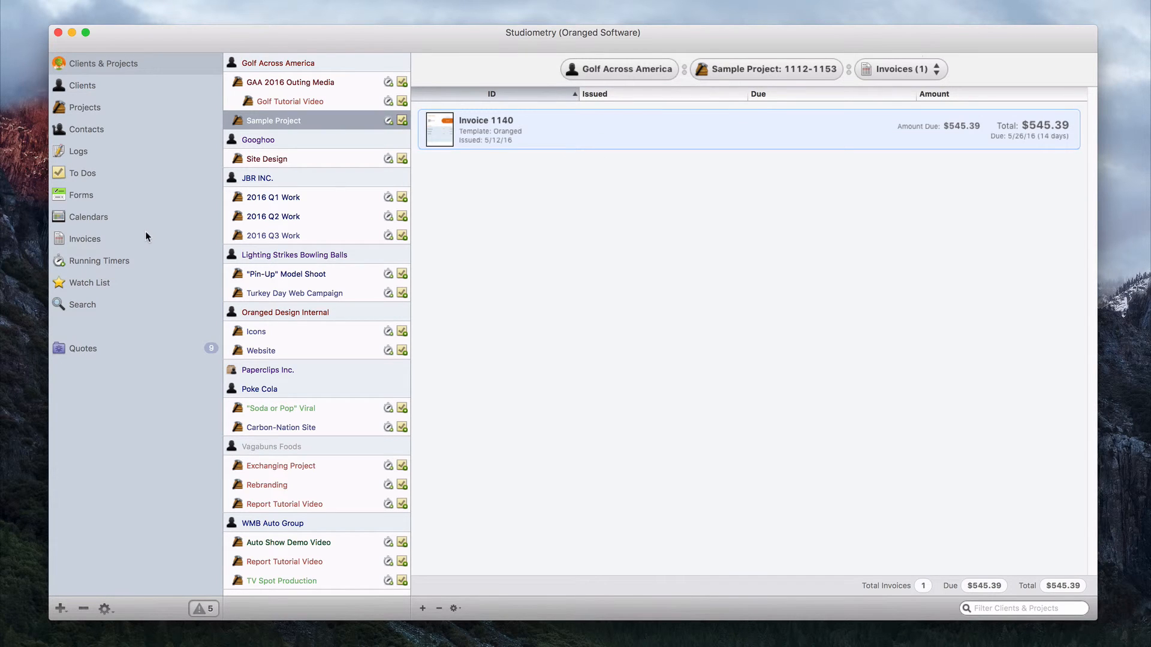
double_click(580, 130)
left_click_drag(493, 82, 813, 74)
left_click(563, 115)
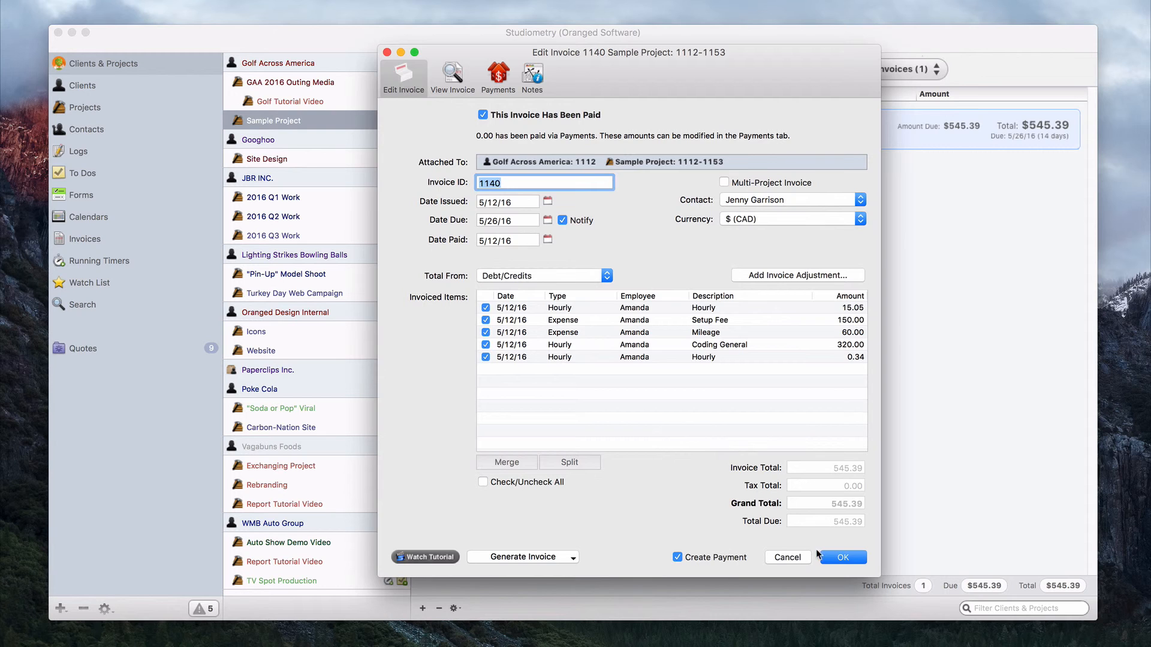
left_click(837, 558)
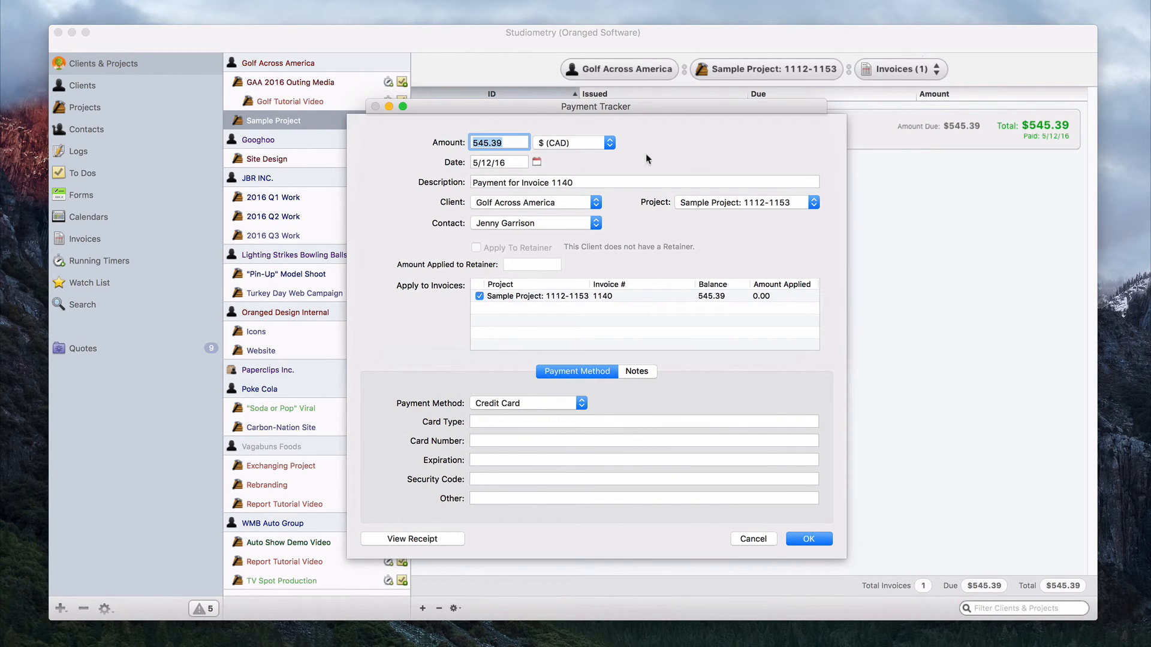
left_click(809, 539)
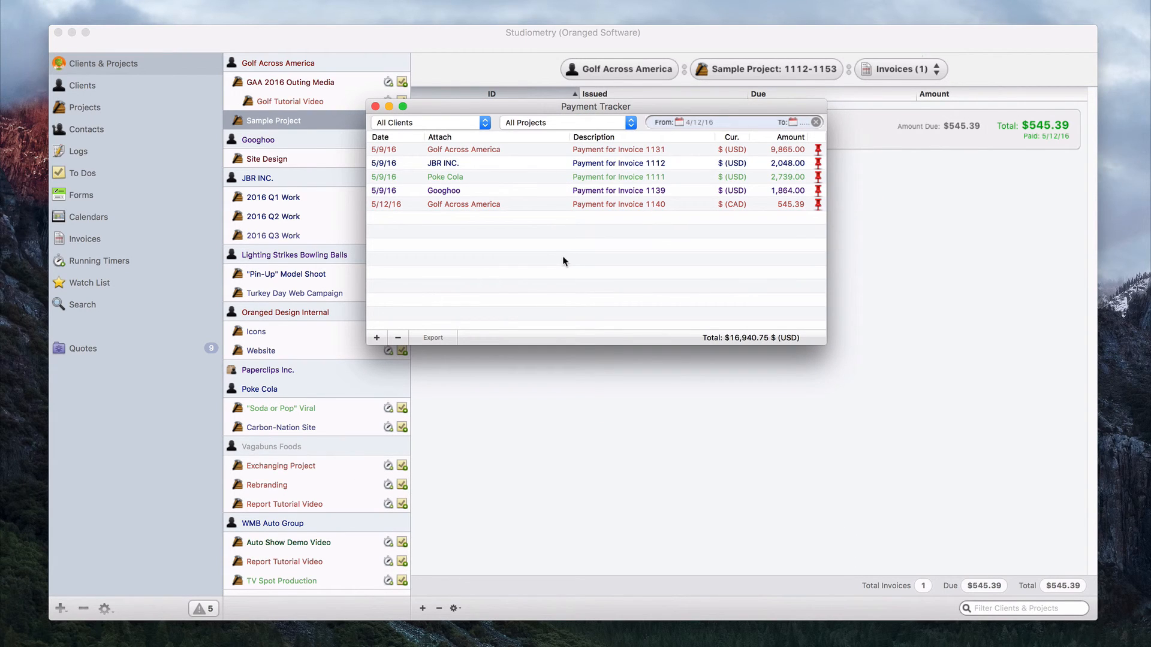
left_click(588, 390)
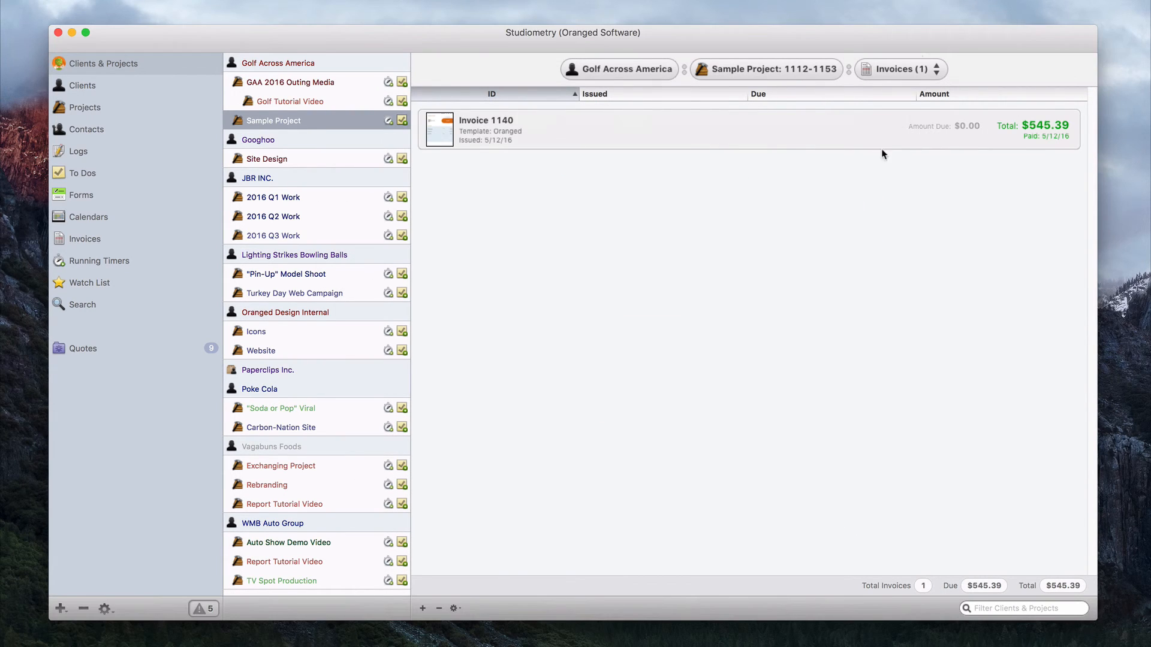